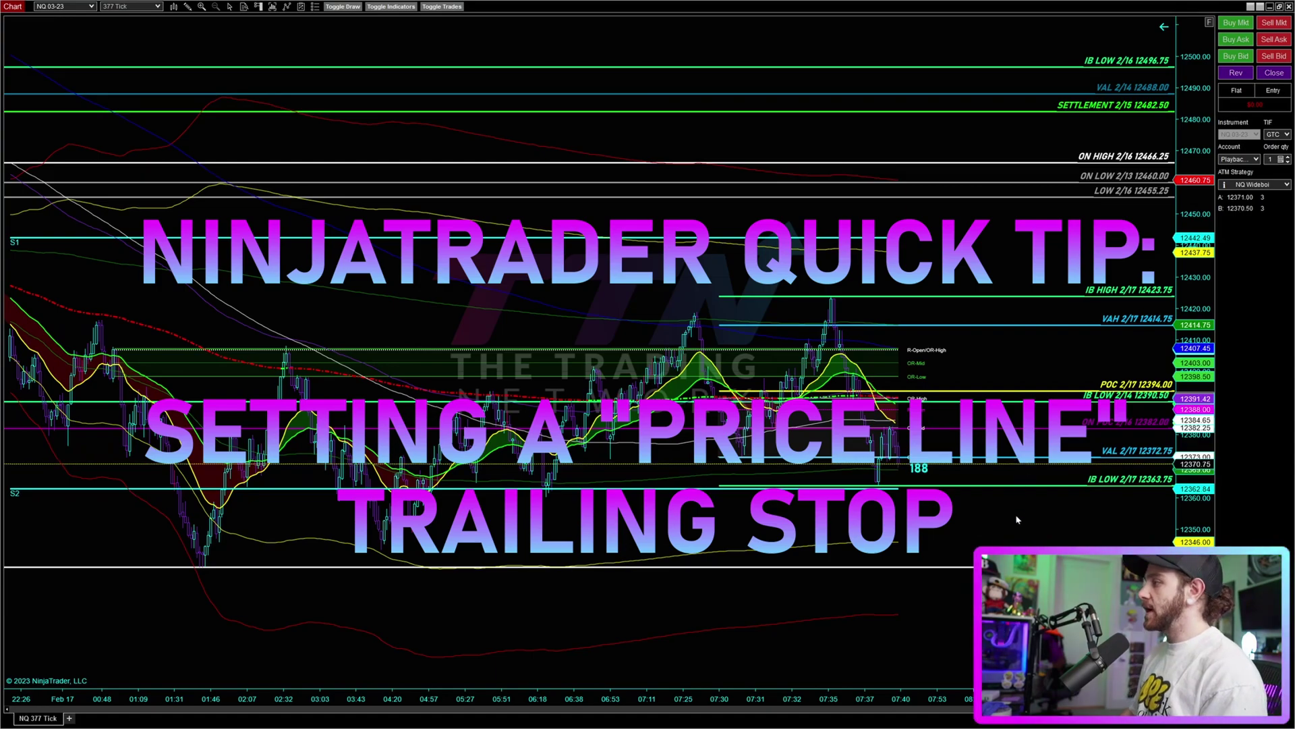
# Open a one-contract NQ short position on the chart and cancel the extra sell limit order near the entry.
pyautogui.moveTo(1018, 530); pyautogui.dragTo(939, 400)
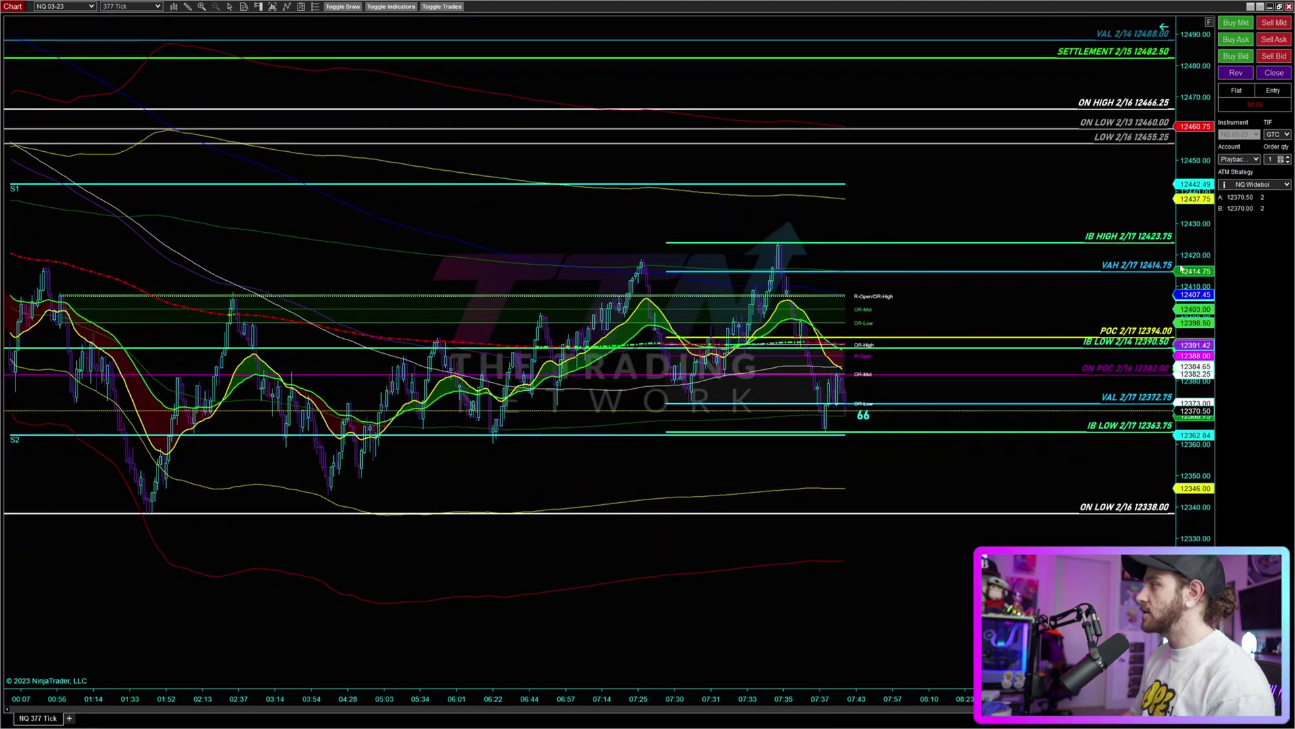
pyautogui.moveTo(1182, 268); pyautogui.dragTo(1187, 192)
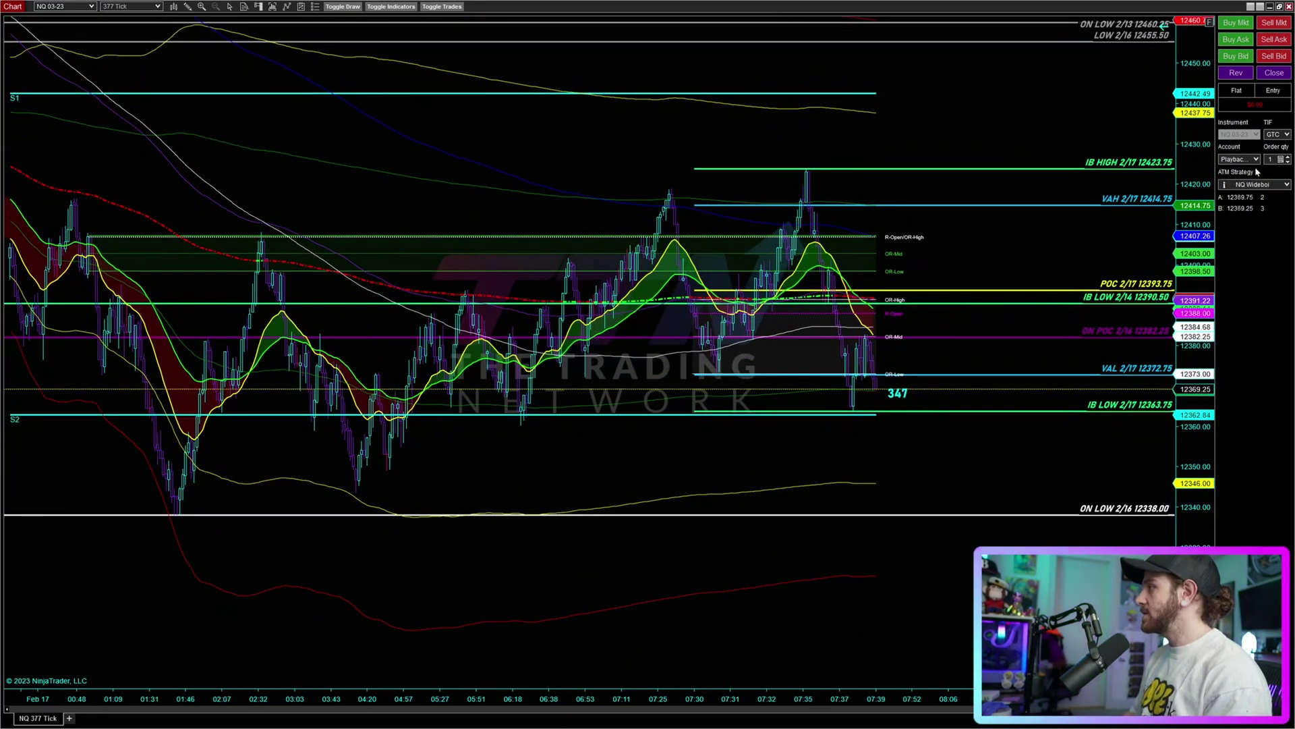
pyautogui.moveTo(998, 159); pyautogui.dragTo(1088, 107)
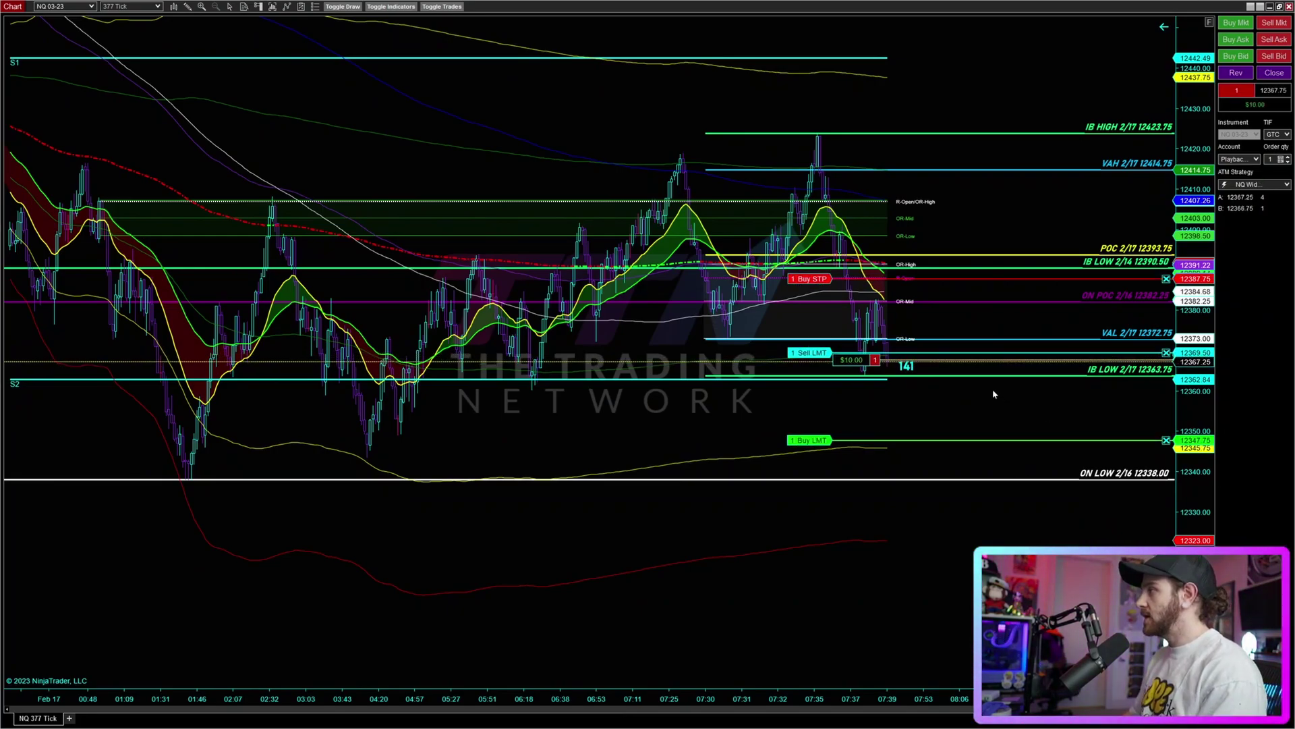
pyautogui.click(1166, 353)
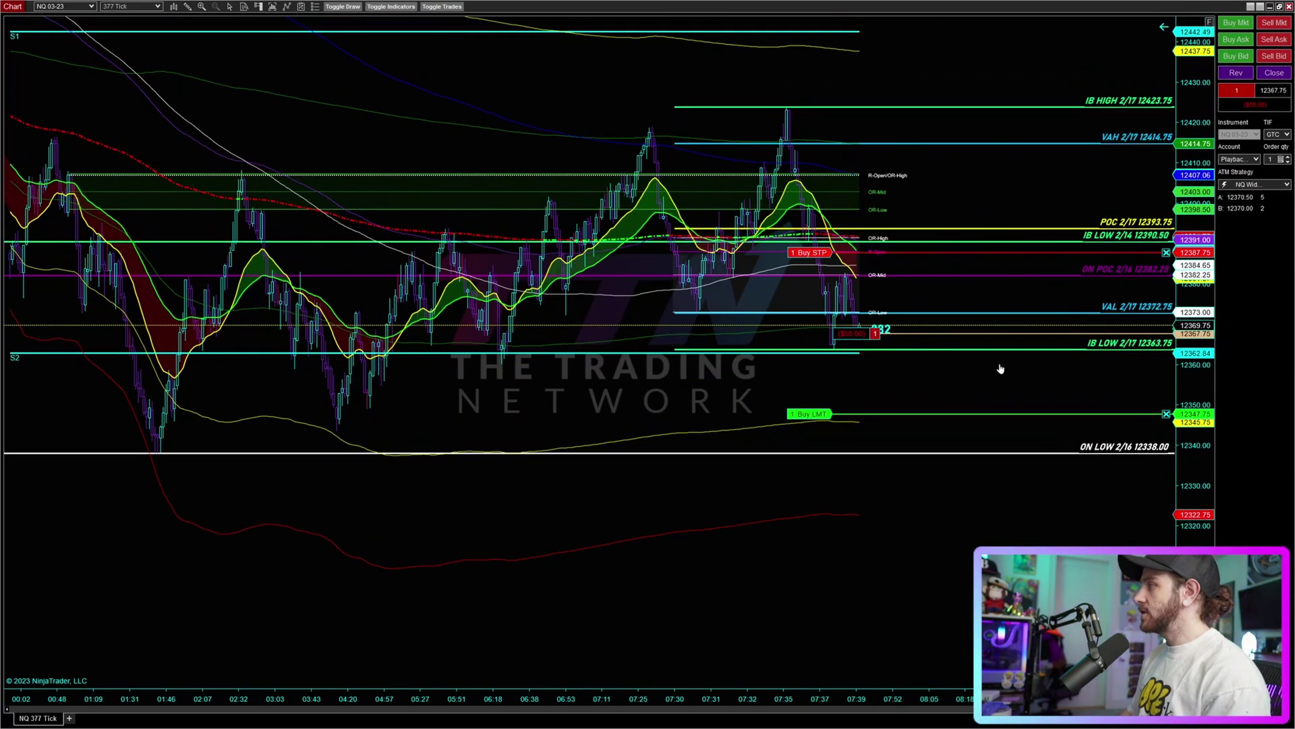
# Examine the chart's indicator list and the properties of the configured PriceLine indicator.
pyautogui.moveTo(1209, 381); pyautogui.dragTo(1207, 412)
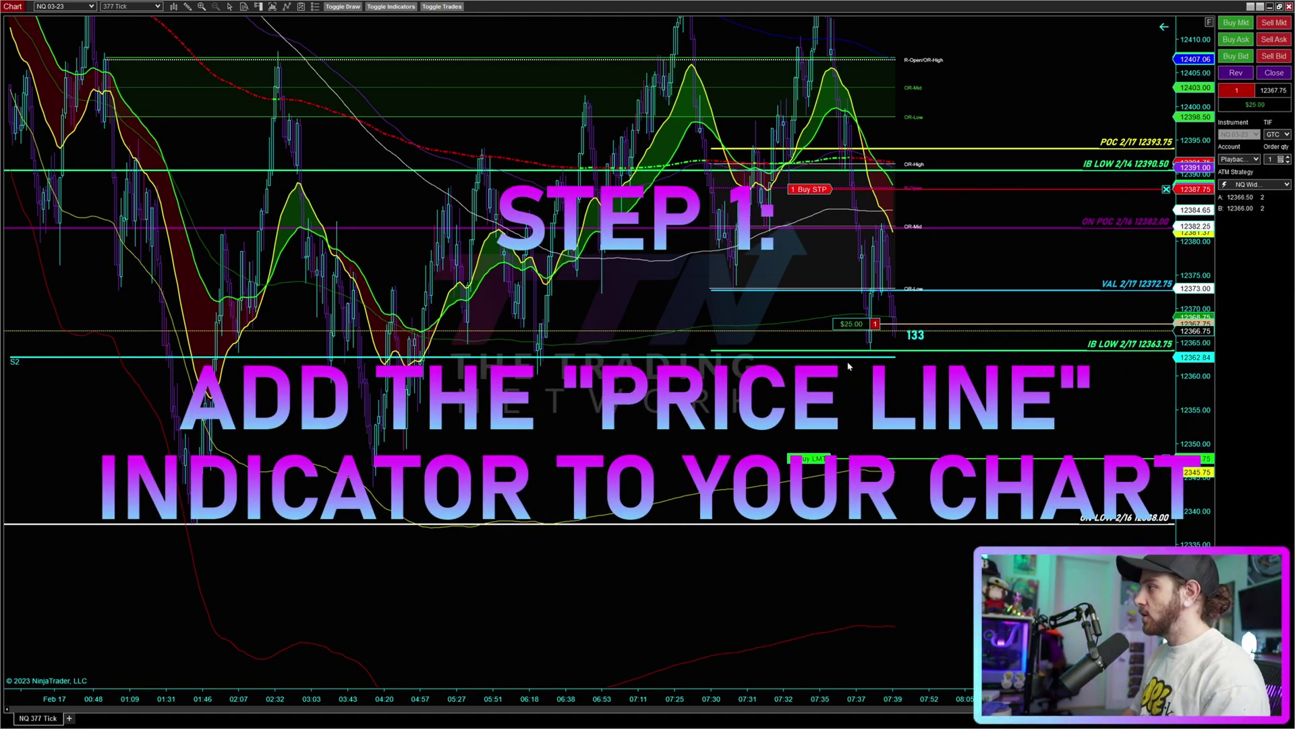
pyautogui.hotkey('ctrl', 'i')
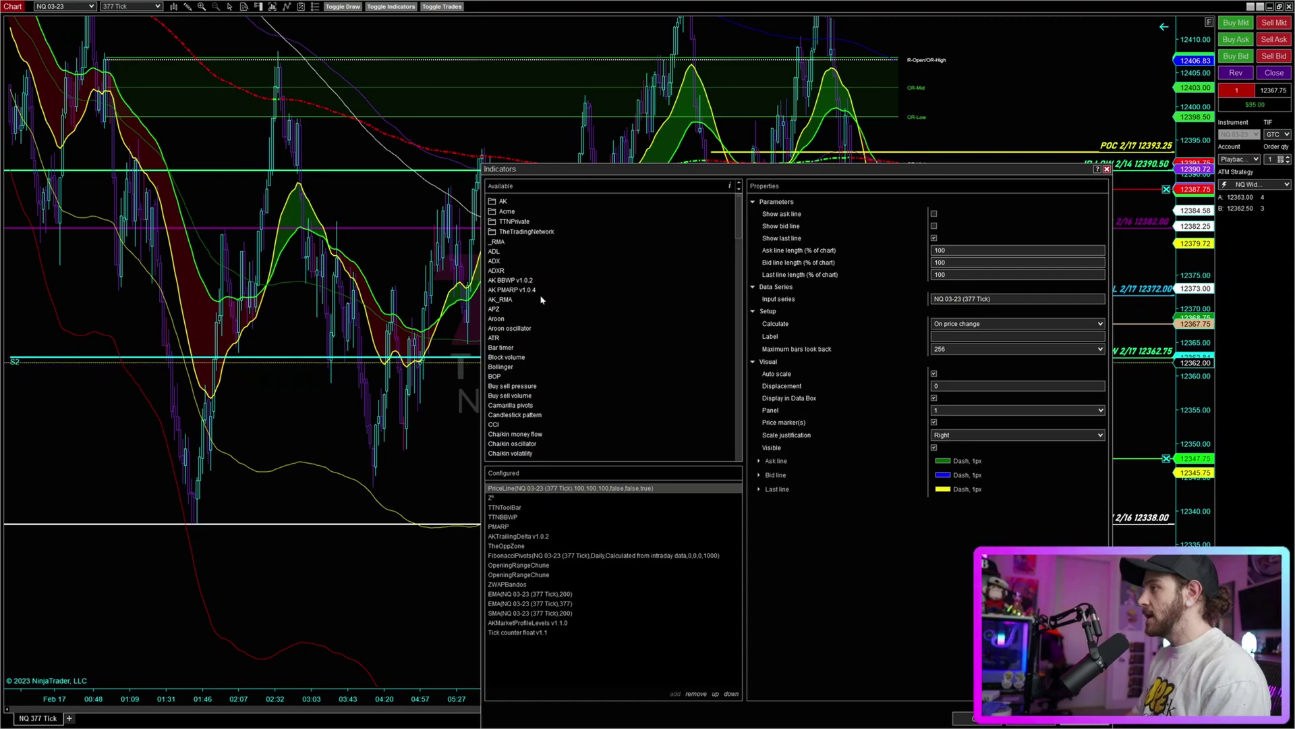
pyautogui.click(524, 348)
pyautogui.press('Down')
pyautogui.press('Down')
pyautogui.press('Down')
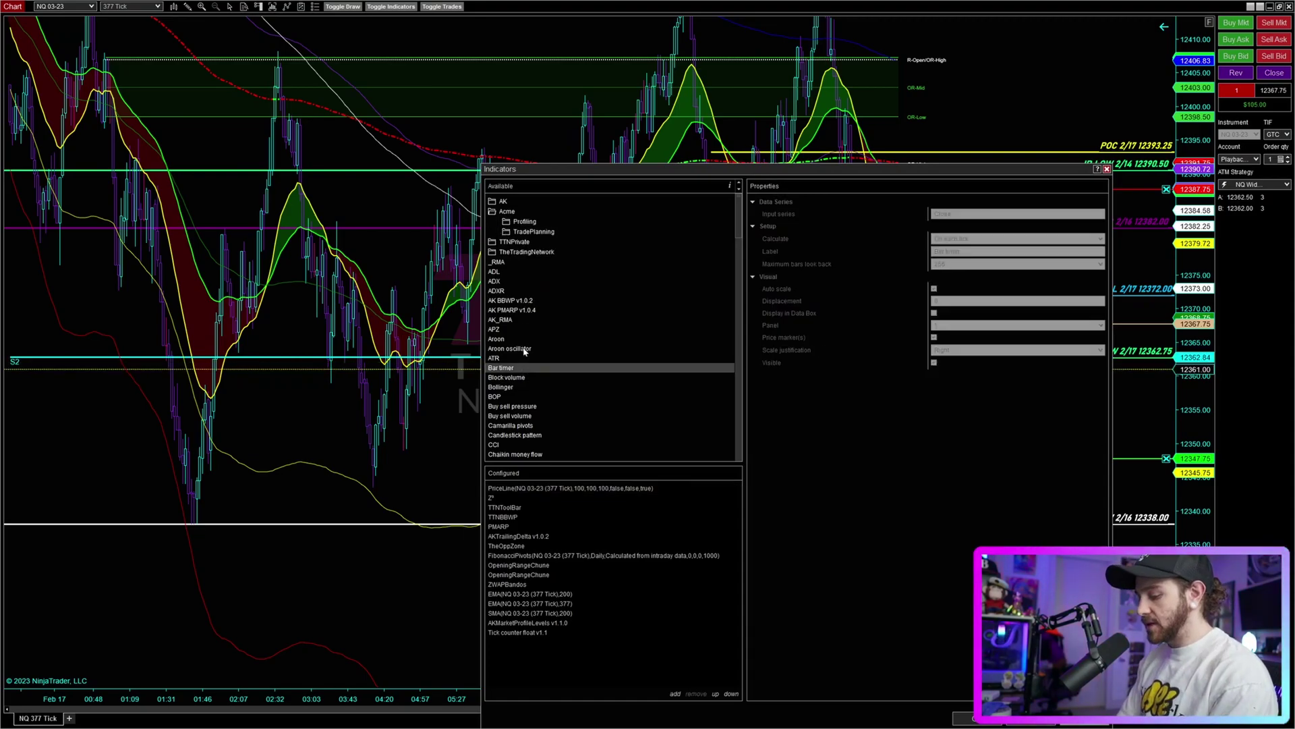
pyautogui.press('Up')
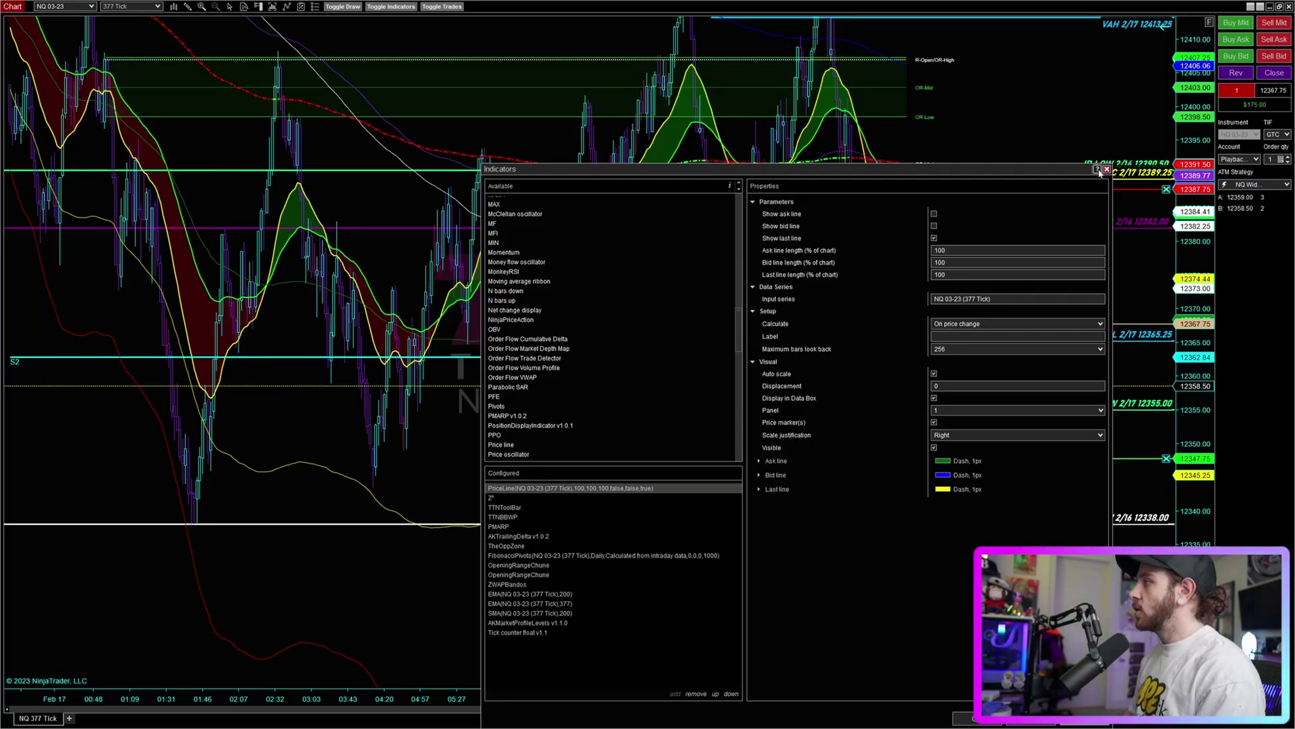
pyautogui.click(1107, 169)
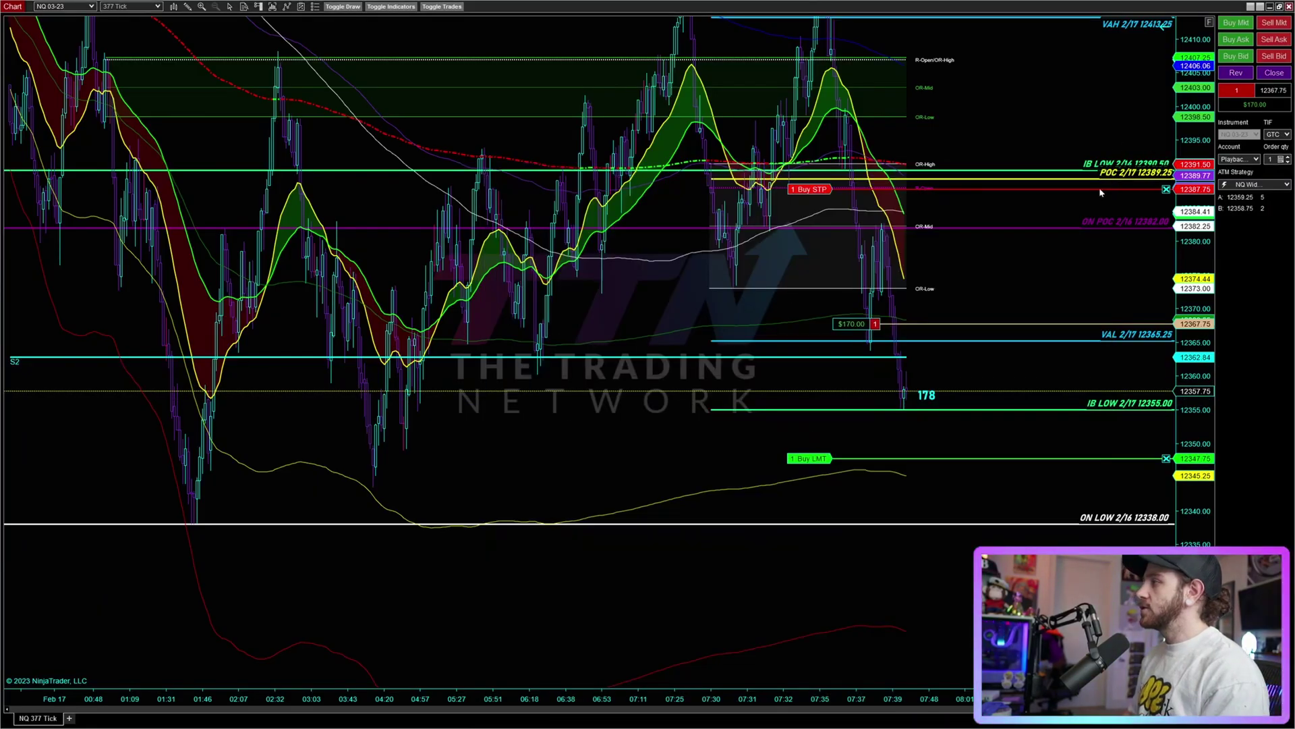
# Lower the short position's buy limit profit target to 12326.25.
pyautogui.moveTo(831, 459); pyautogui.dragTo(813, 517)
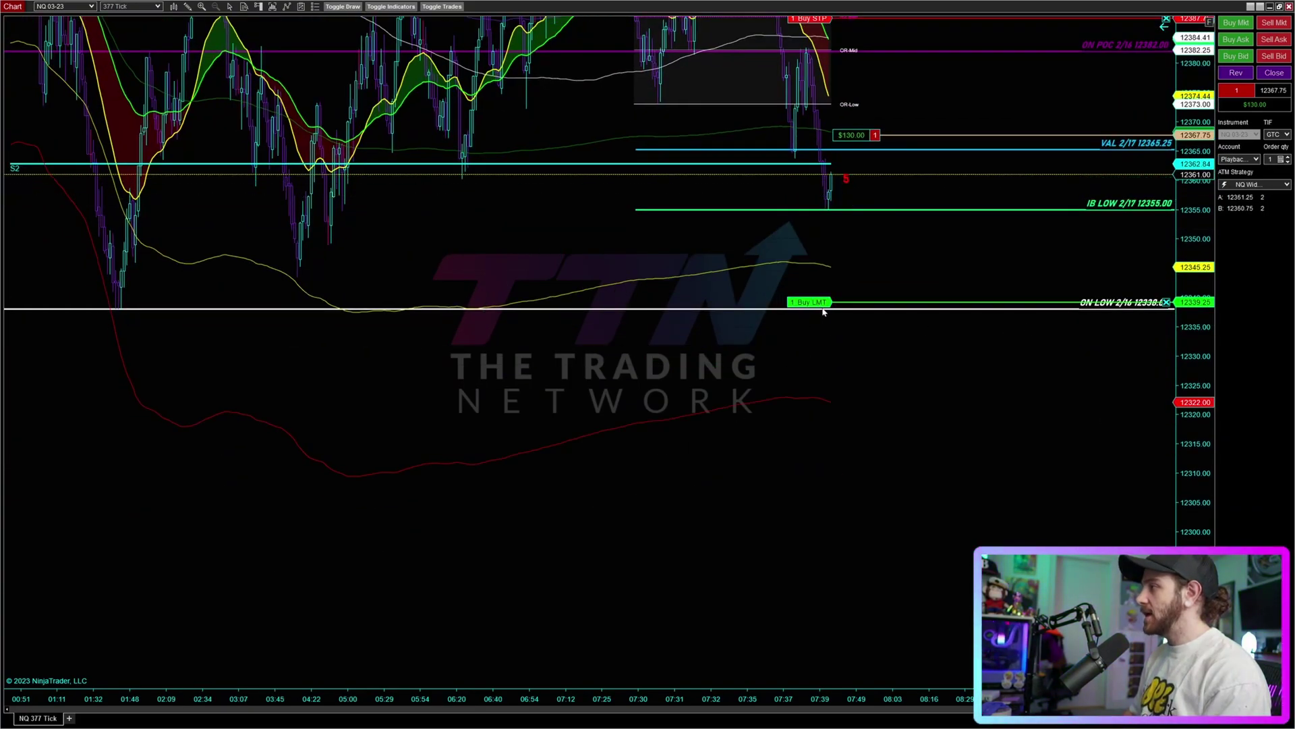
pyautogui.moveTo(825, 302); pyautogui.dragTo(825, 378)
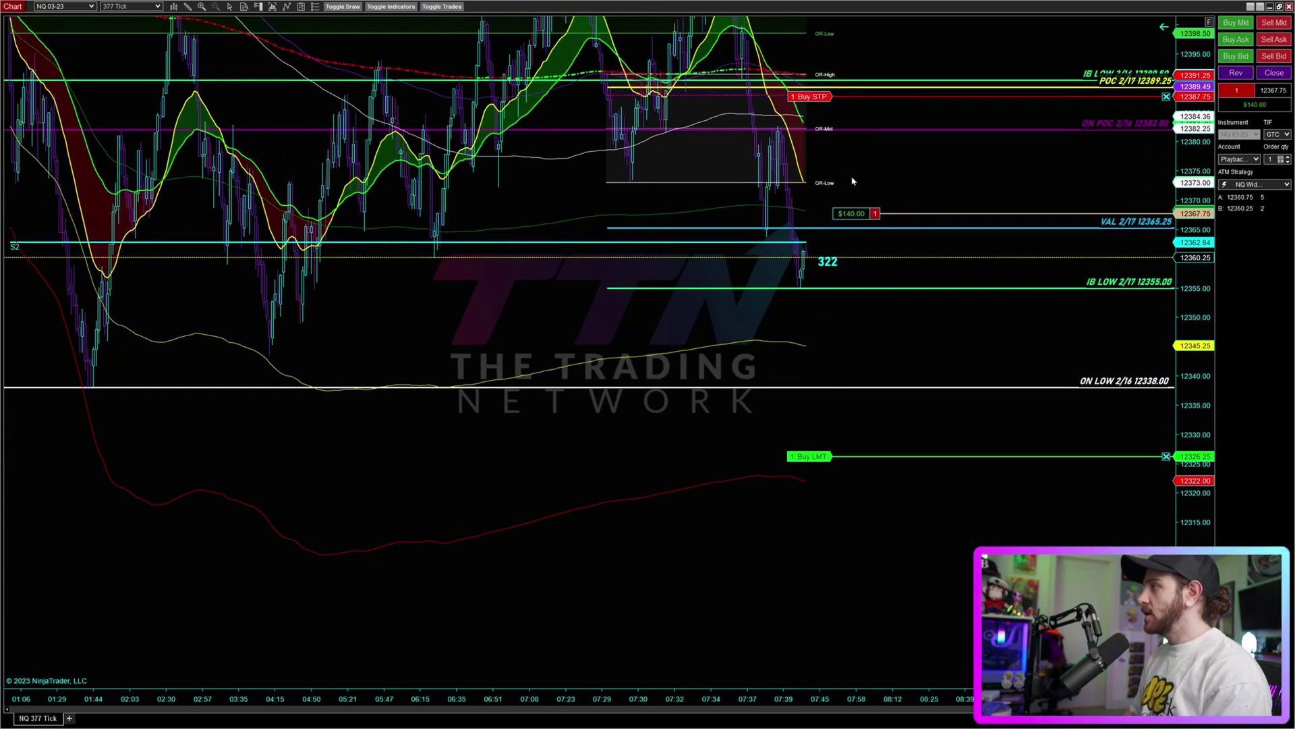
pyautogui.click(824, 99)
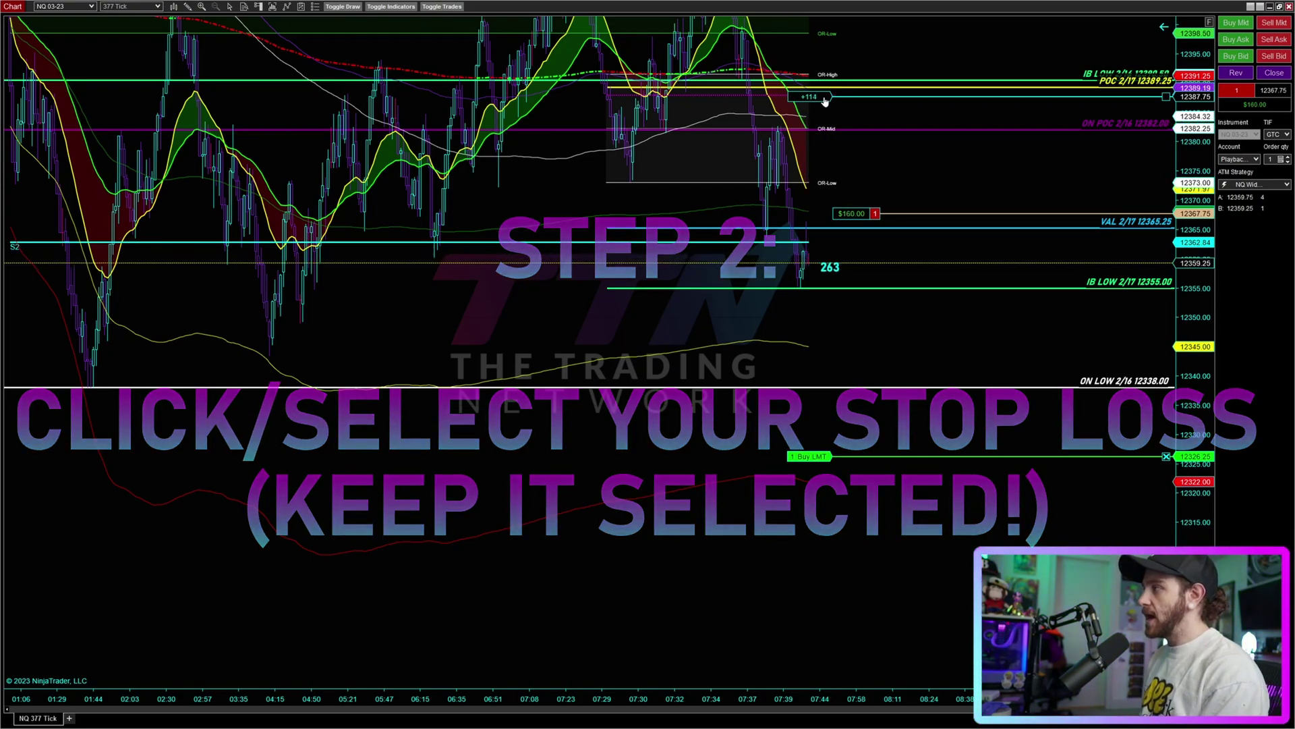
pyautogui.moveTo(824, 101); pyautogui.dragTo(944, 261)
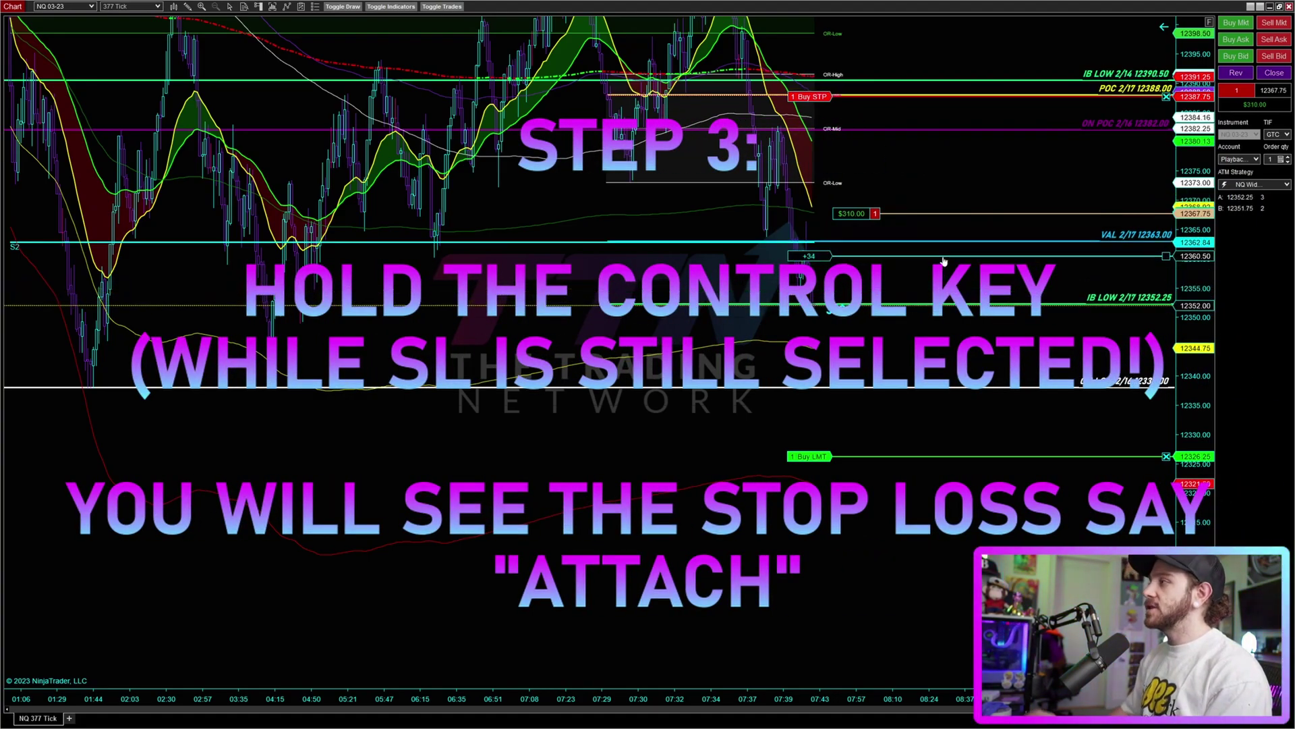
pyautogui.press('ctrl')
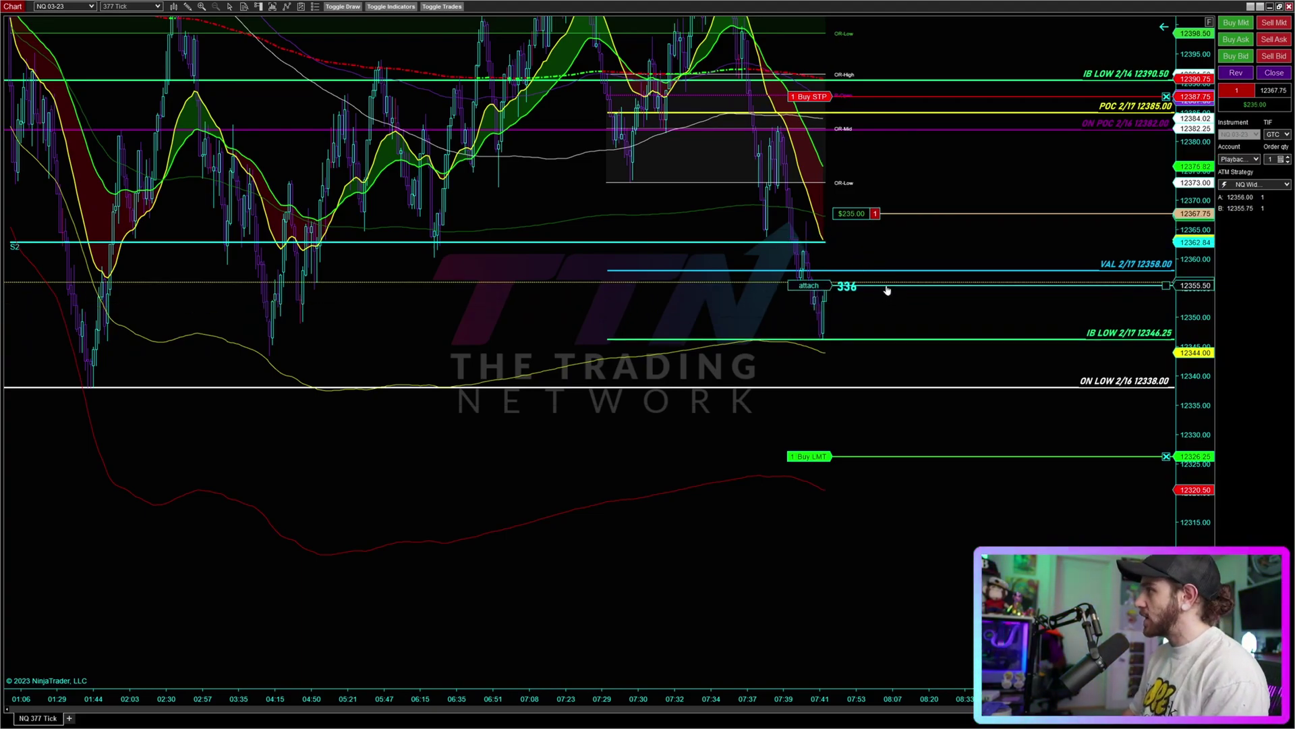
pyautogui.click(887, 291)
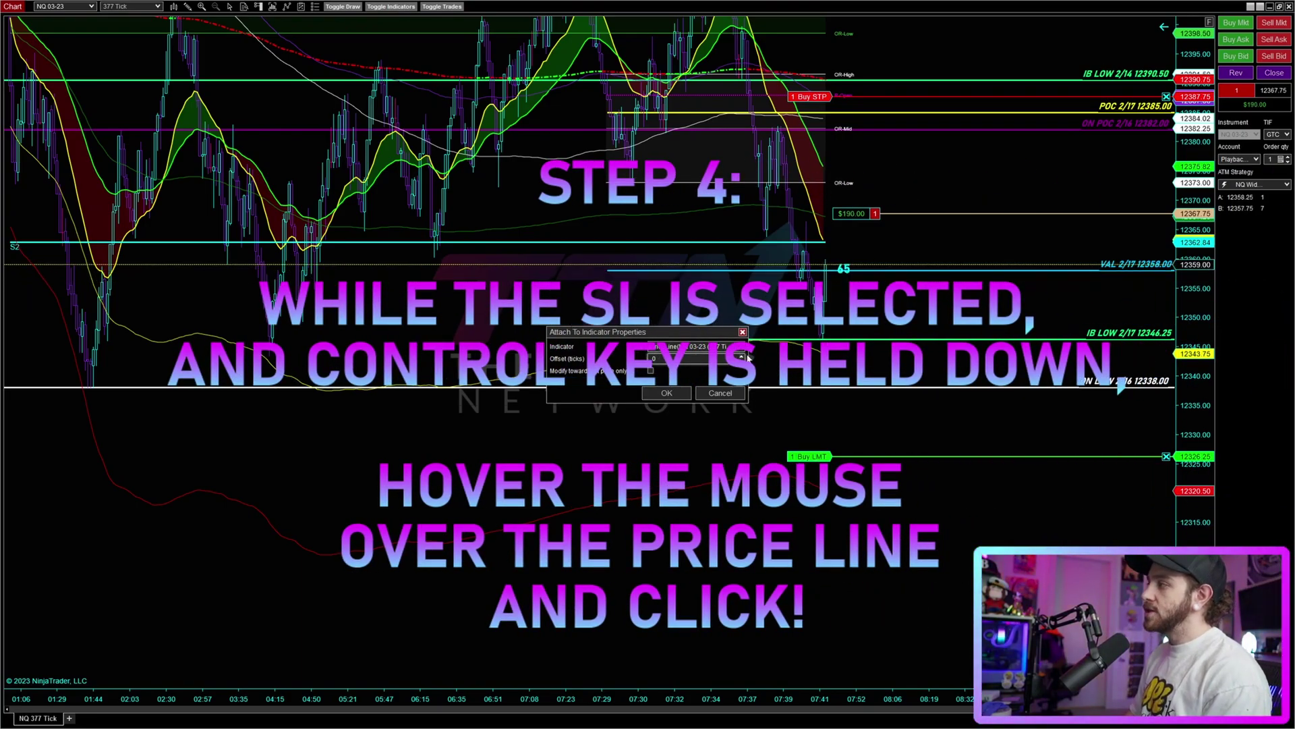
pyautogui.click(721, 392)
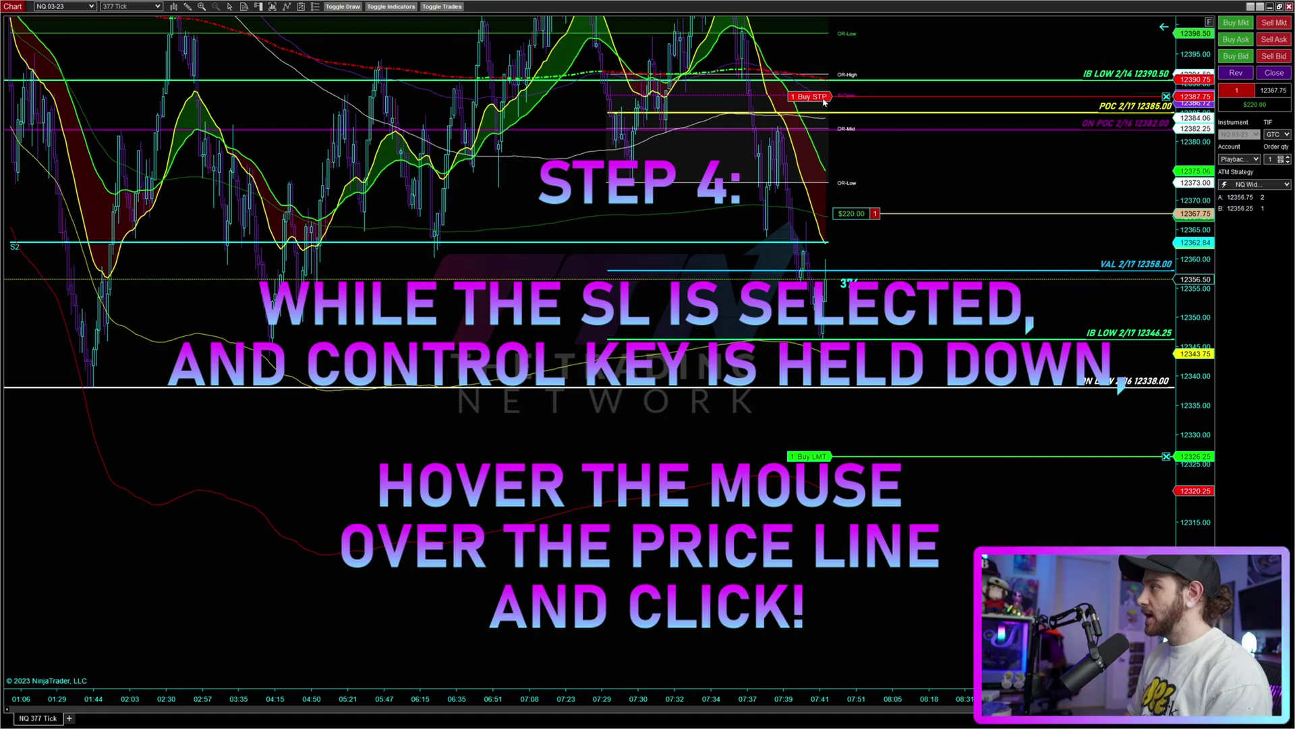
# Attach the buy stop order to the PriceLine indicator with an offset of 0 ticks.
pyautogui.press('ctrl')
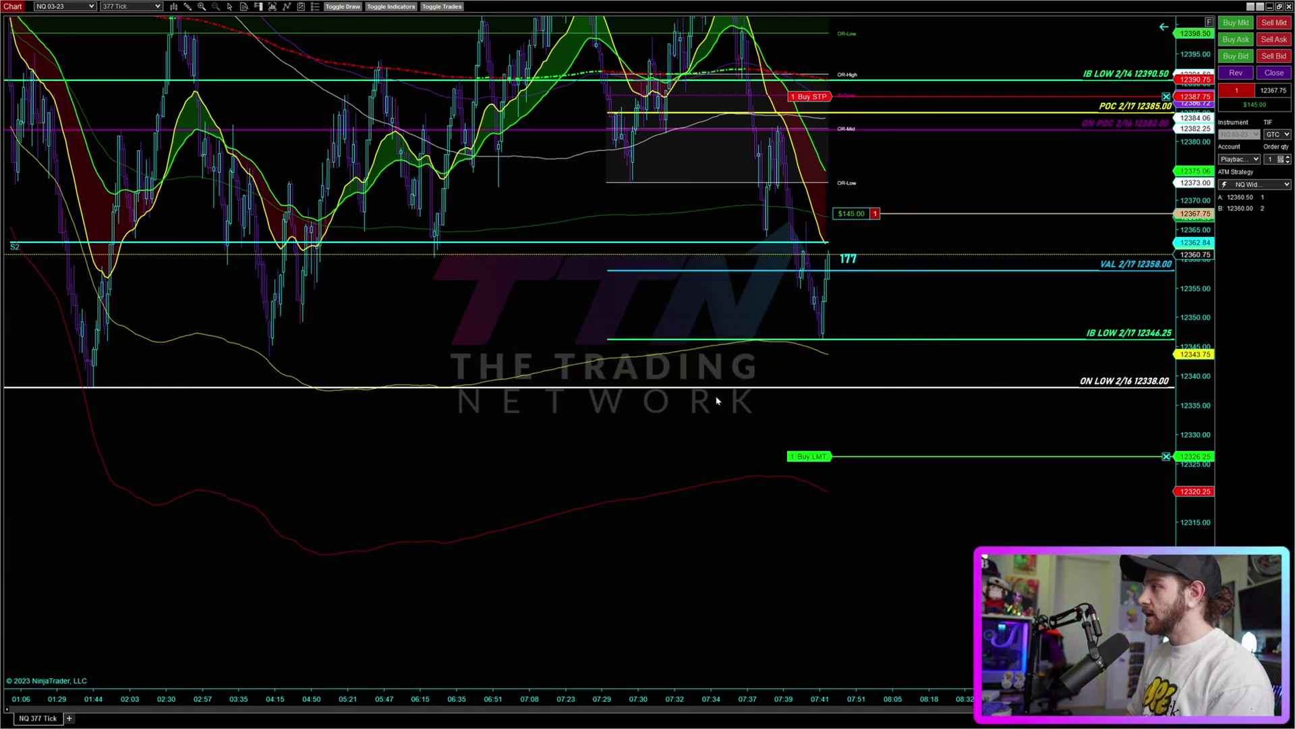
pyautogui.moveTo(846, 213); pyautogui.dragTo(867, 269)
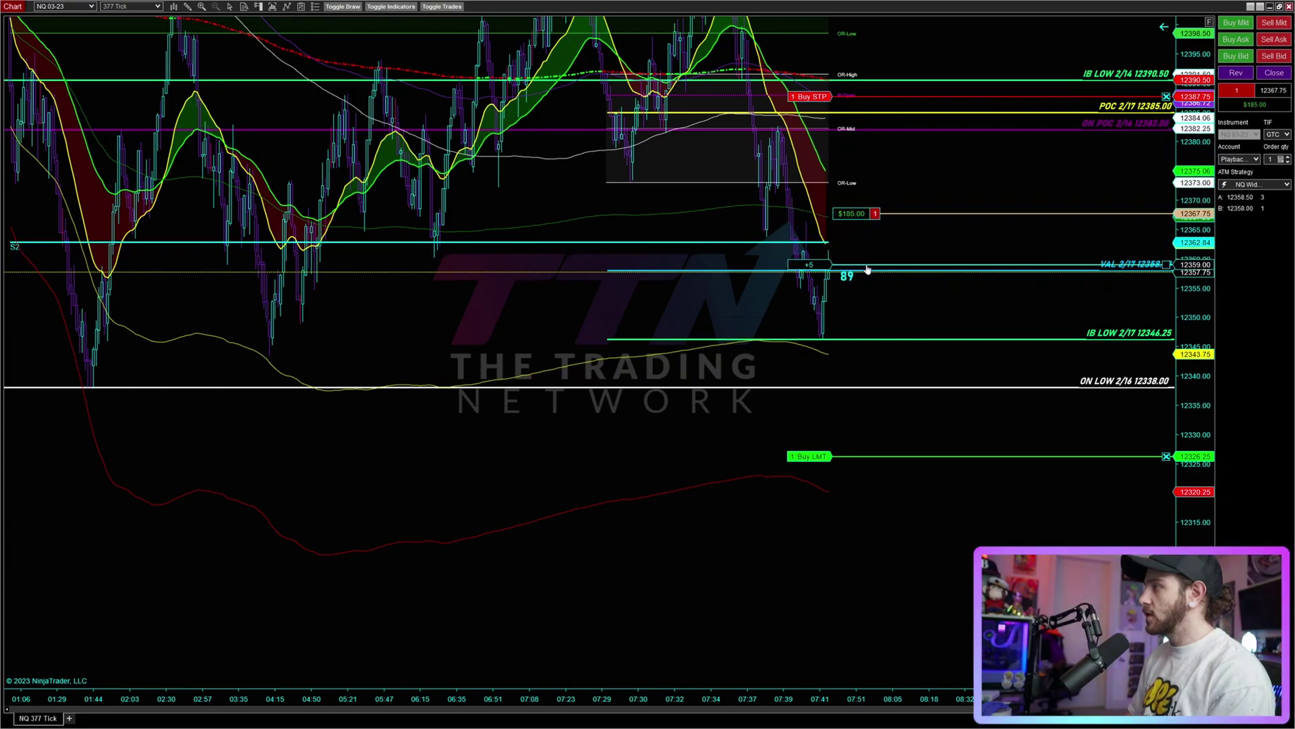
pyautogui.press('ctrl')
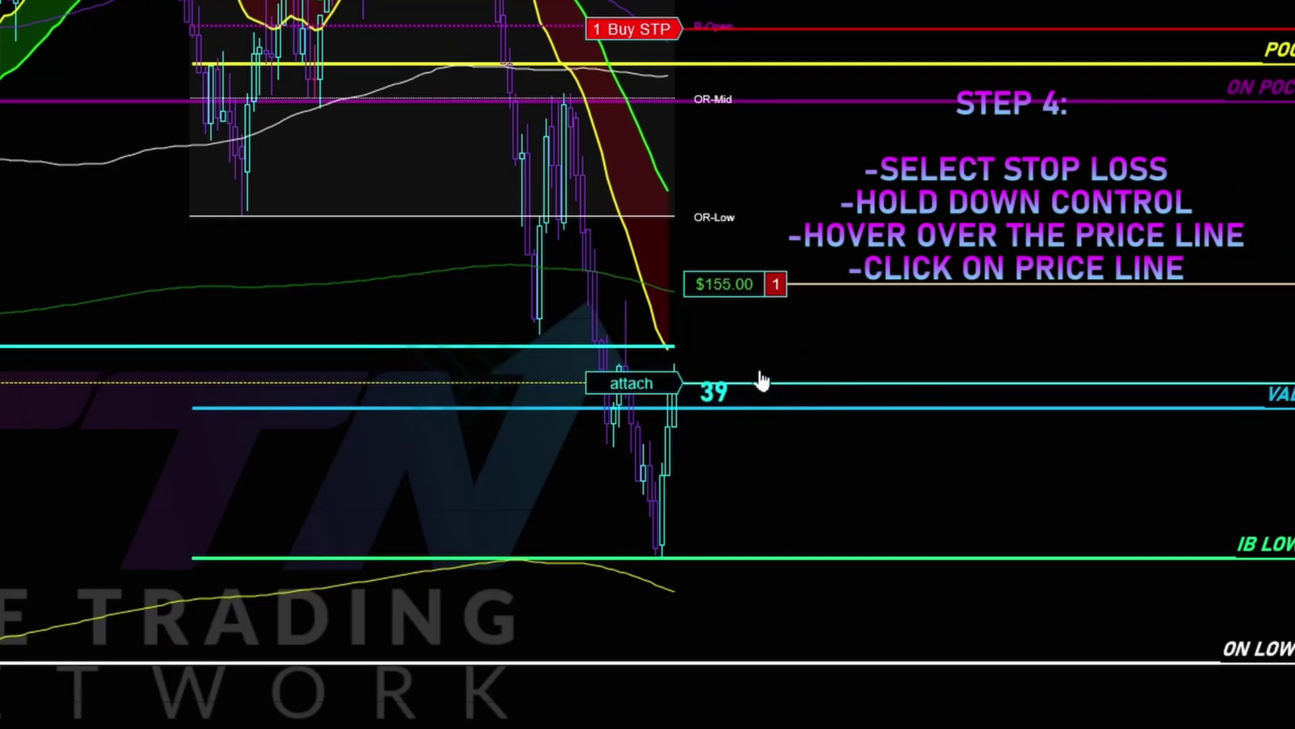
pyautogui.keyDown('ctrl'); pyautogui.click(761, 382); pyautogui.keyUp('ctrl')
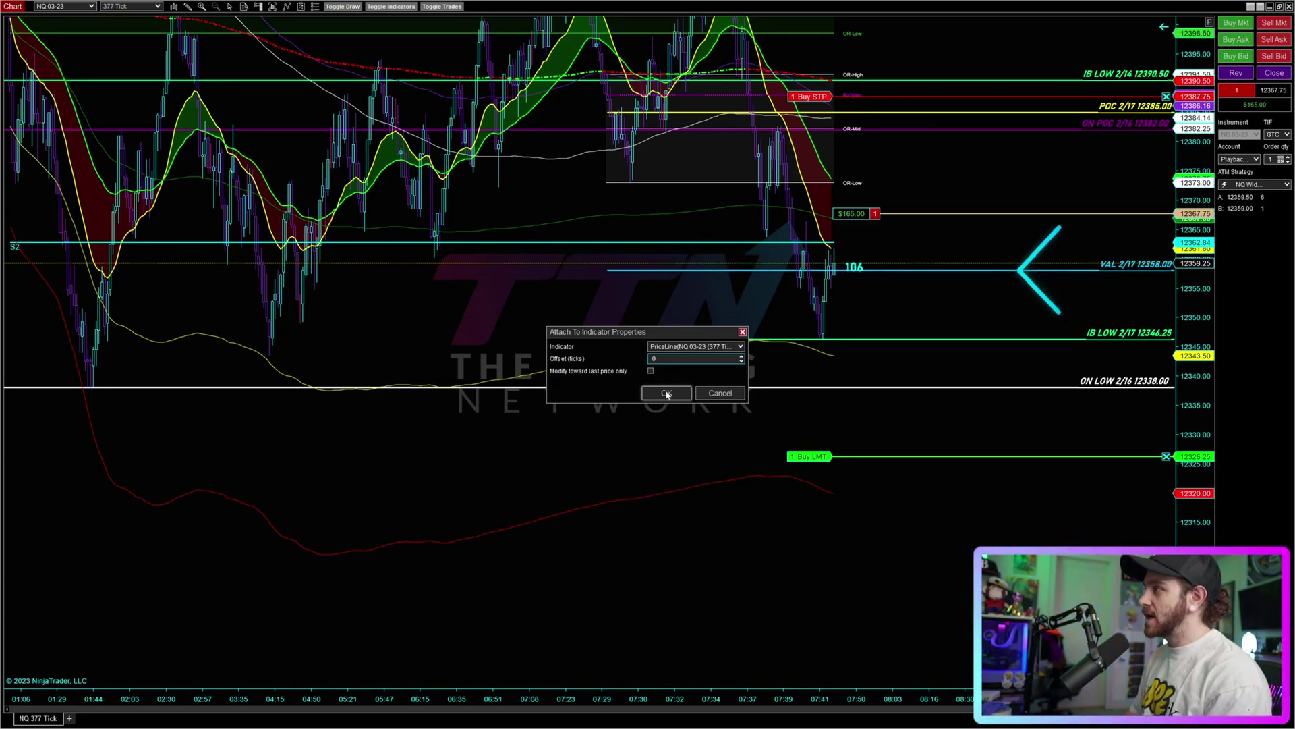
pyautogui.click(667, 394)
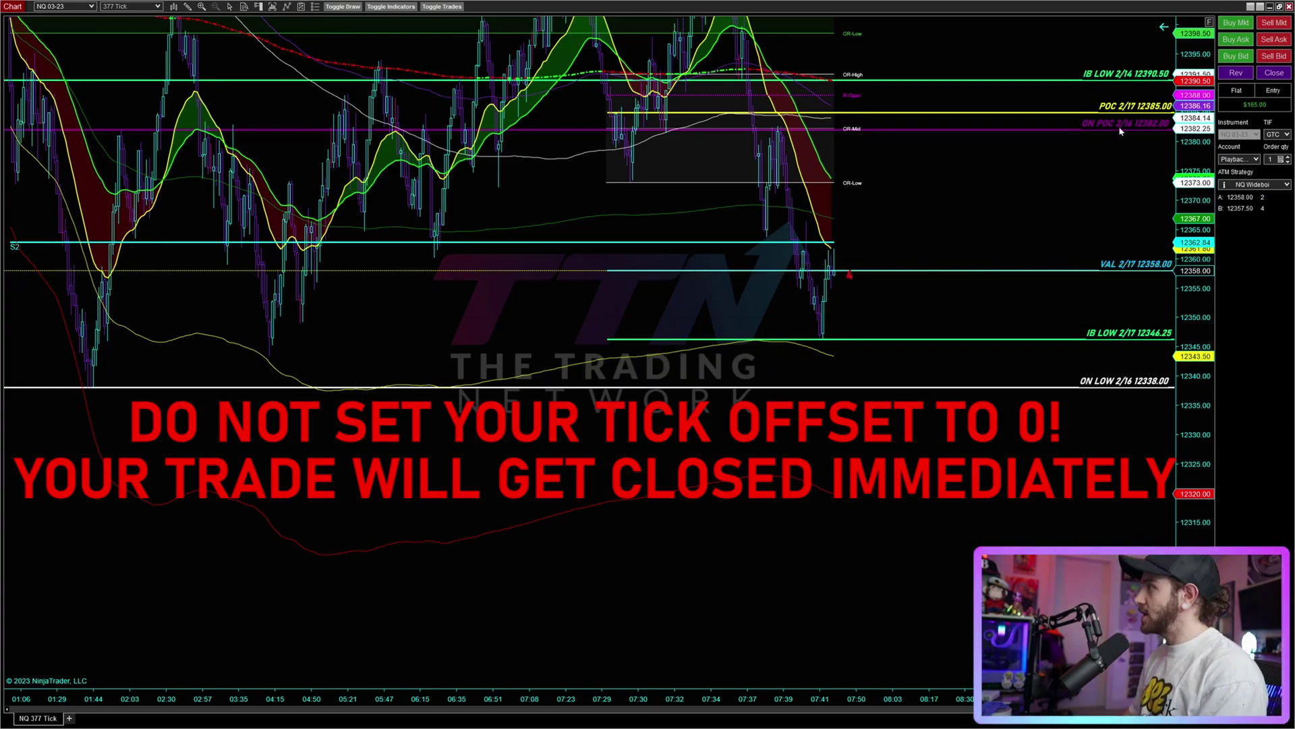
# Sell one NQ contract at market and start attaching its buy stop order to the PriceLine indicator.
pyautogui.click(1285, 24)
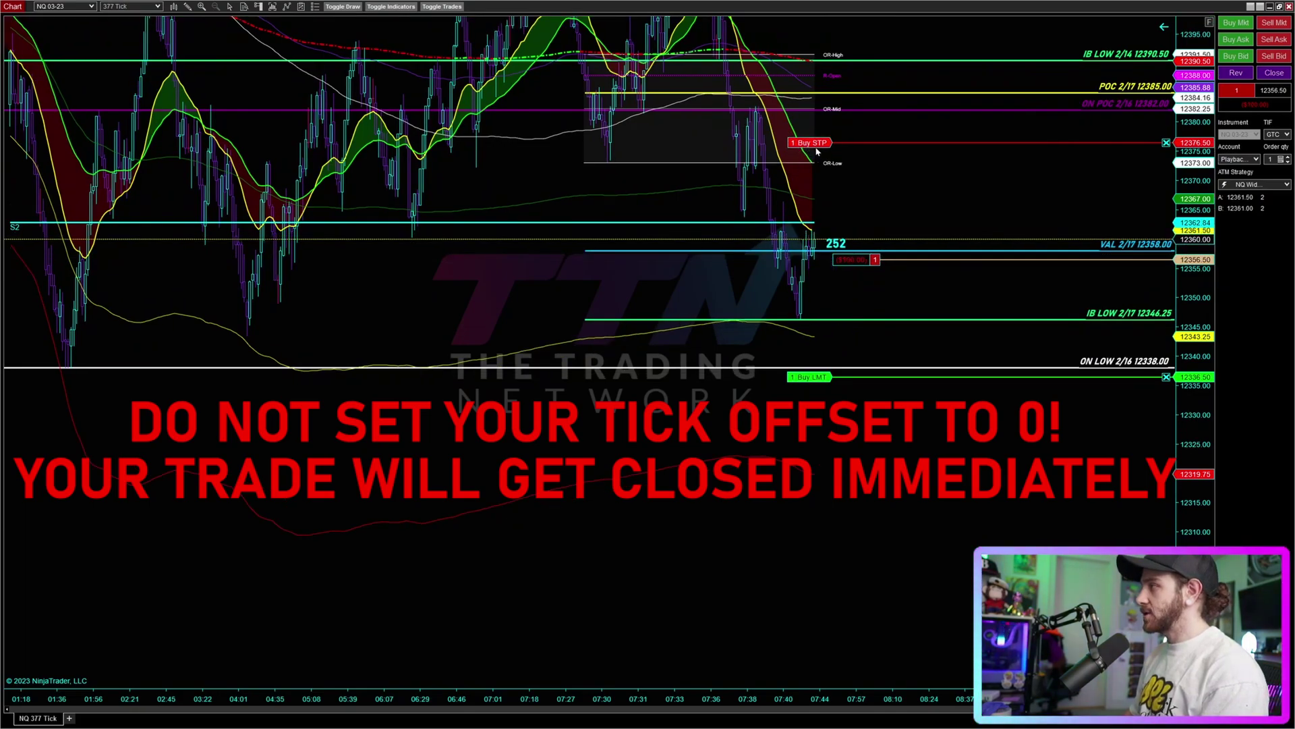
pyautogui.moveTo(816, 142); pyautogui.dragTo(896, 213)
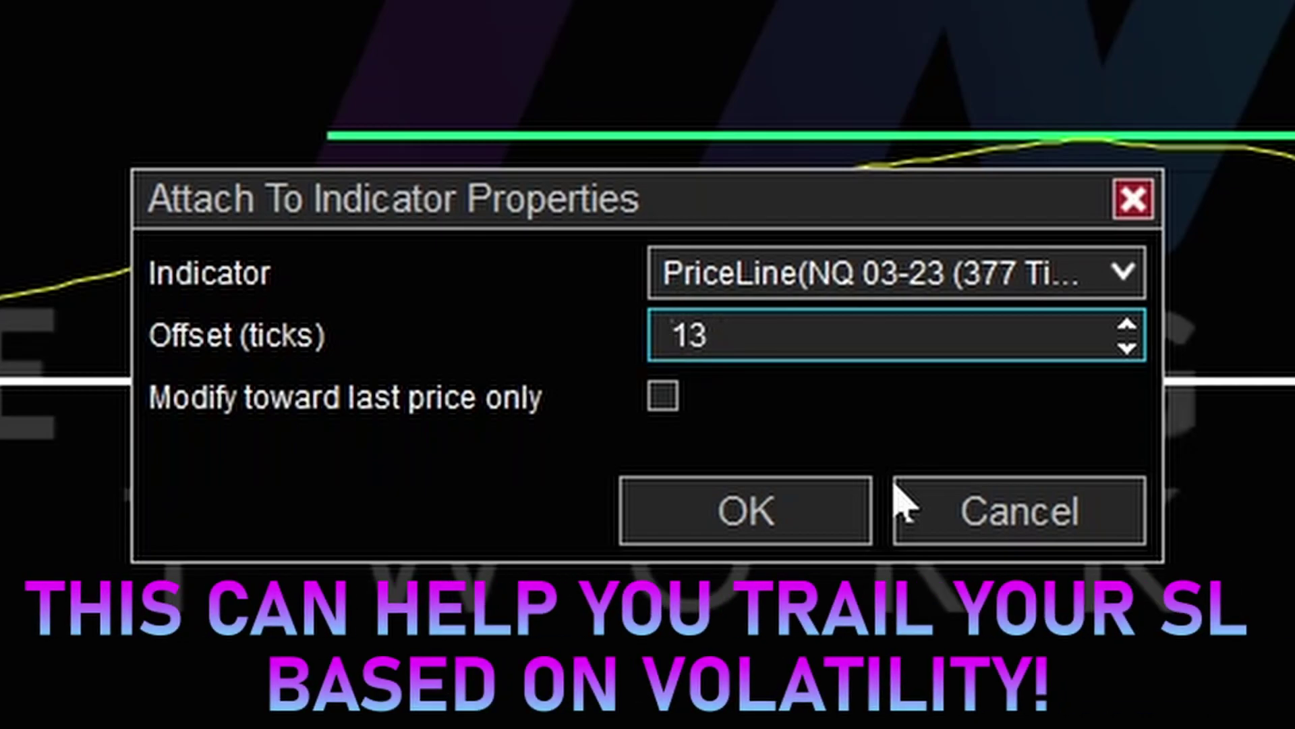
# Try several tick offsets for the stop's attachment, set it to 20 ticks, and enable modifying toward last price only.
pyautogui.press('Up')
pyautogui.press('Up')
pyautogui.press('Up')
pyautogui.press('Up')
pyautogui.press('Up')
pyautogui.press('Up')
pyautogui.press('Up')
pyautogui.press('Down')
pyautogui.press('Down')
pyautogui.press('Down')
pyautogui.press('Down')
pyautogui.press('Down')
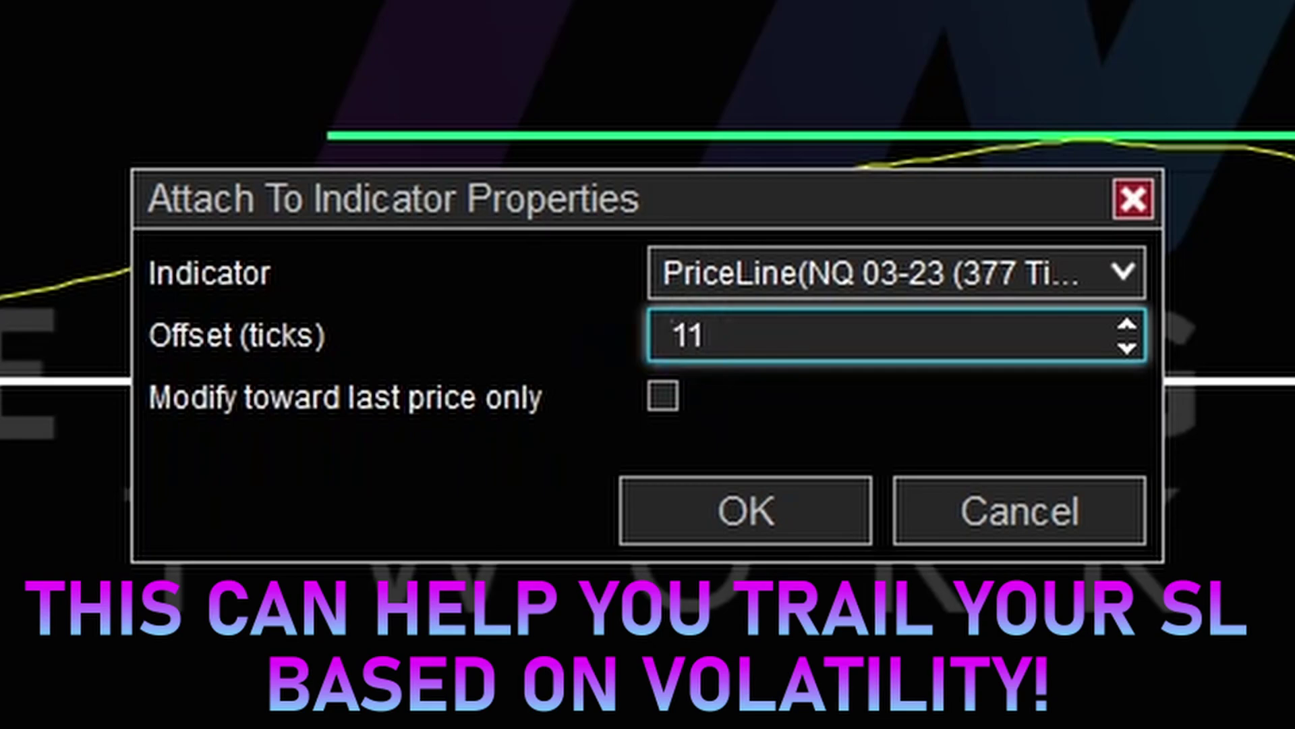
pyautogui.press('Up')
pyautogui.press('Up')
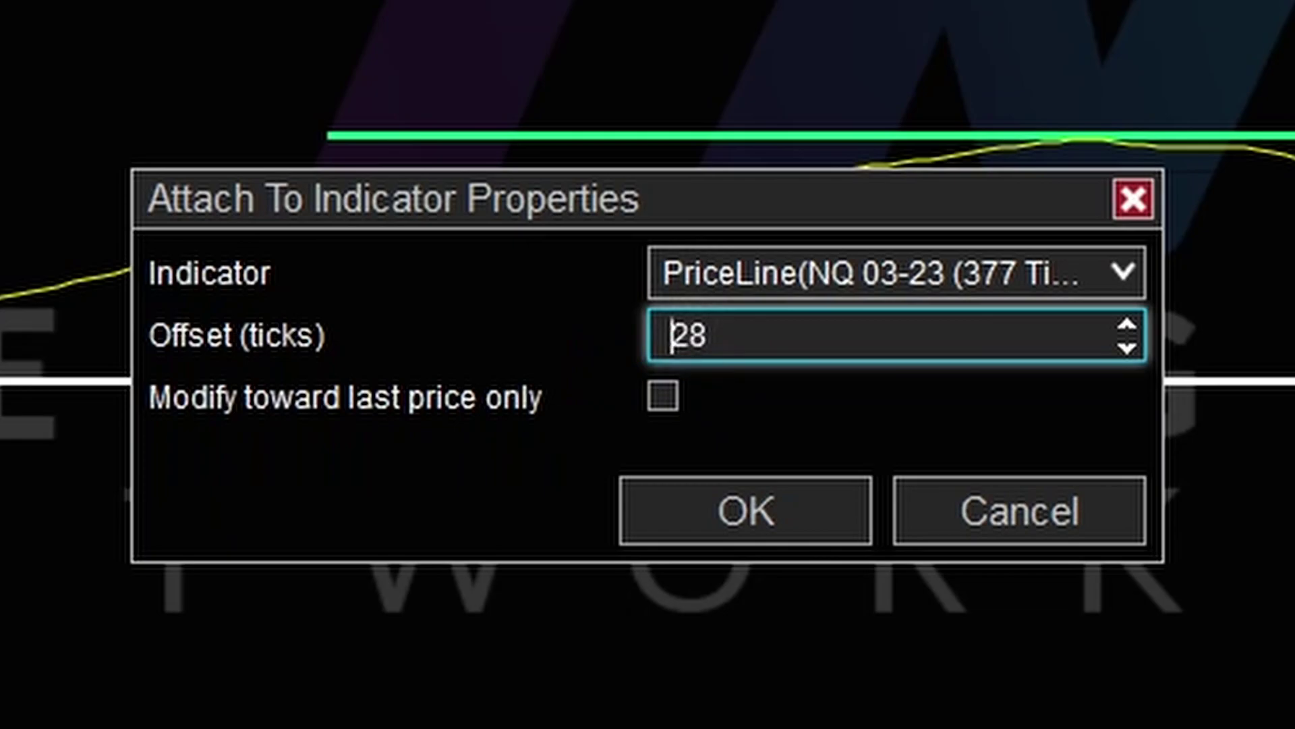
pyautogui.press('Down')
pyautogui.press('Down')
pyautogui.press('Down')
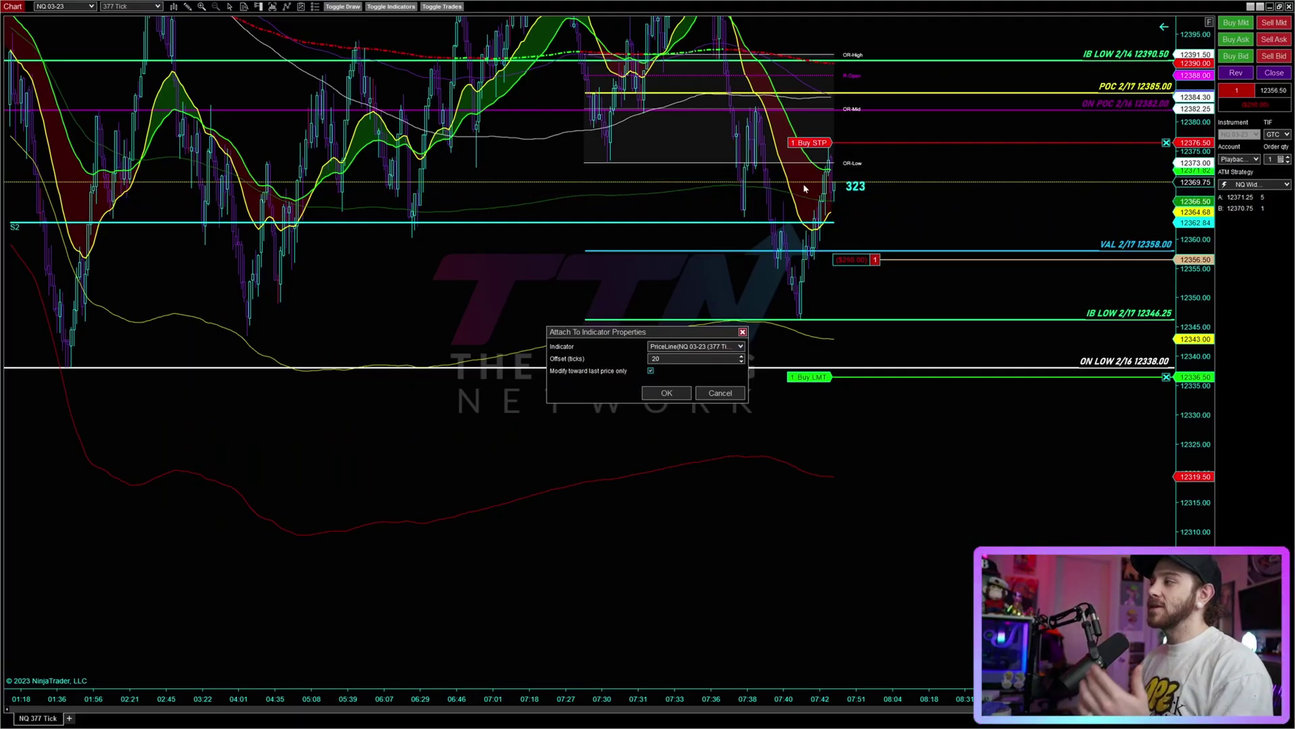
pyautogui.click(651, 371)
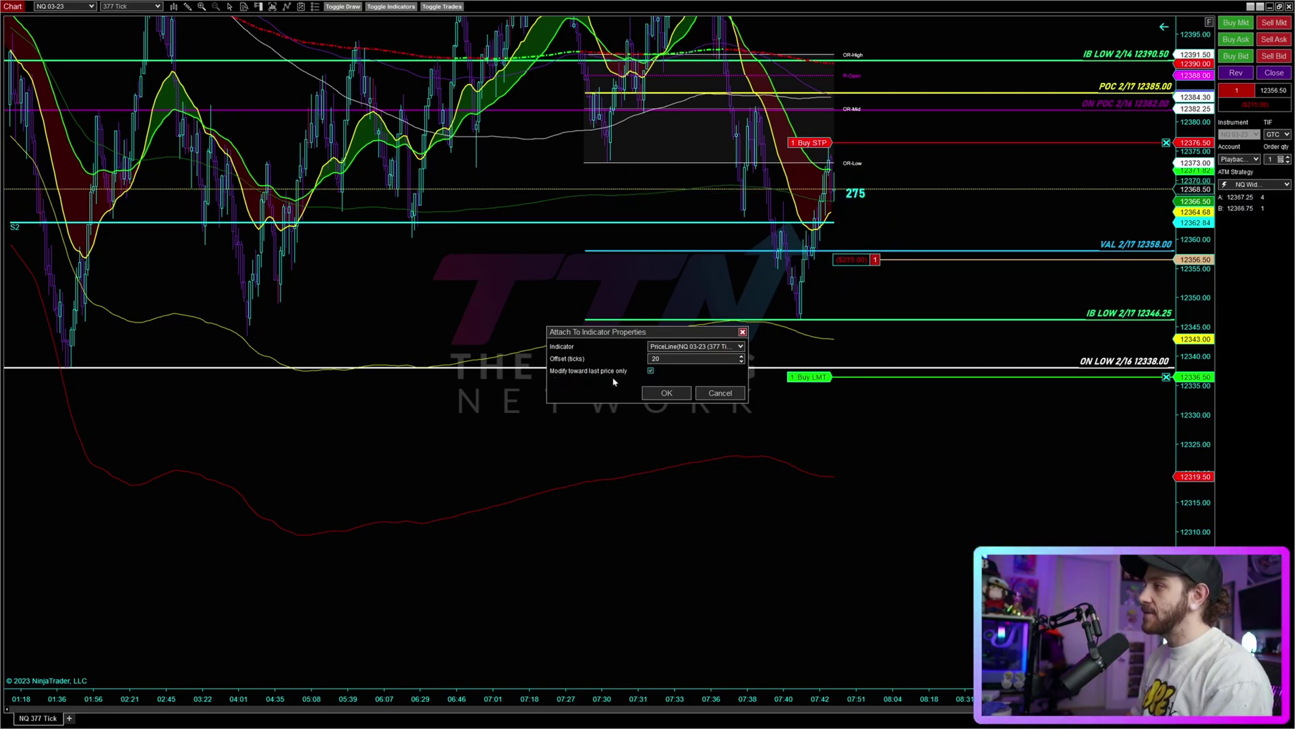
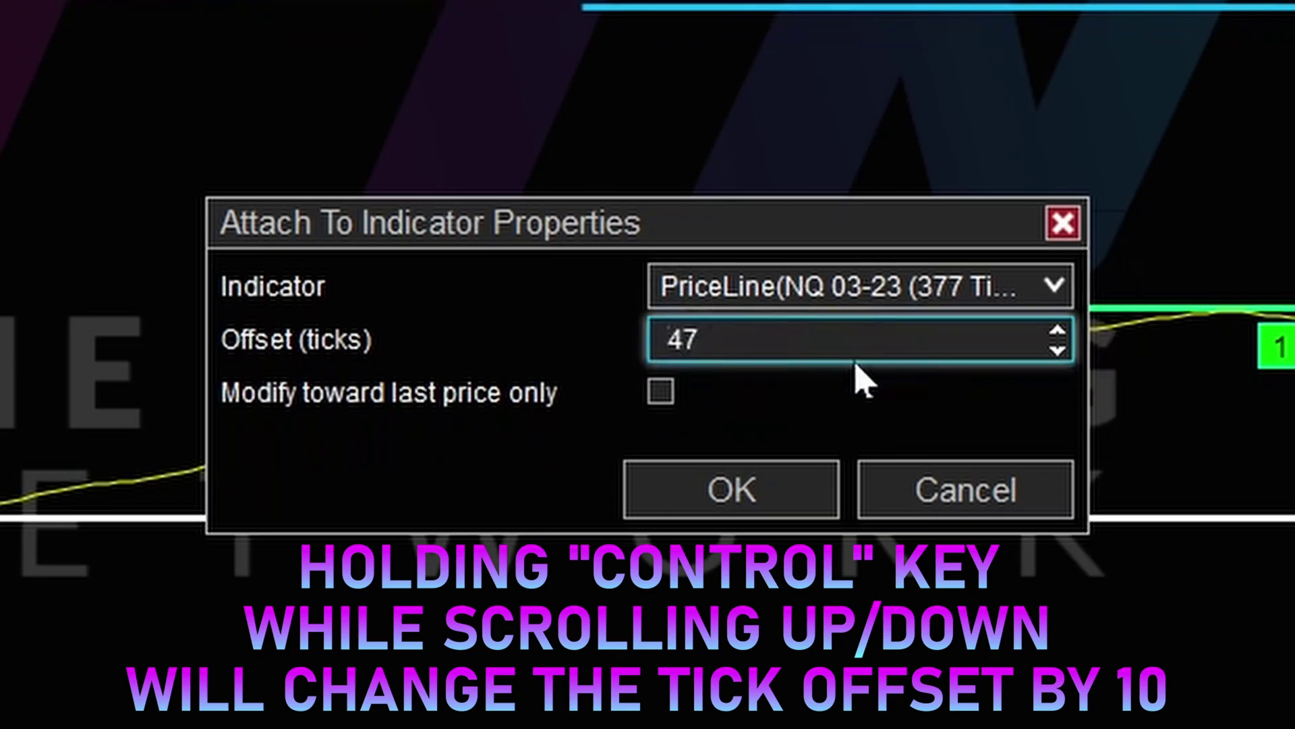
# Attach the buy stop to the PriceLine indicator with a 50-tick offset that modifies toward last price only.
pyautogui.scroll(-1, 863, 381)
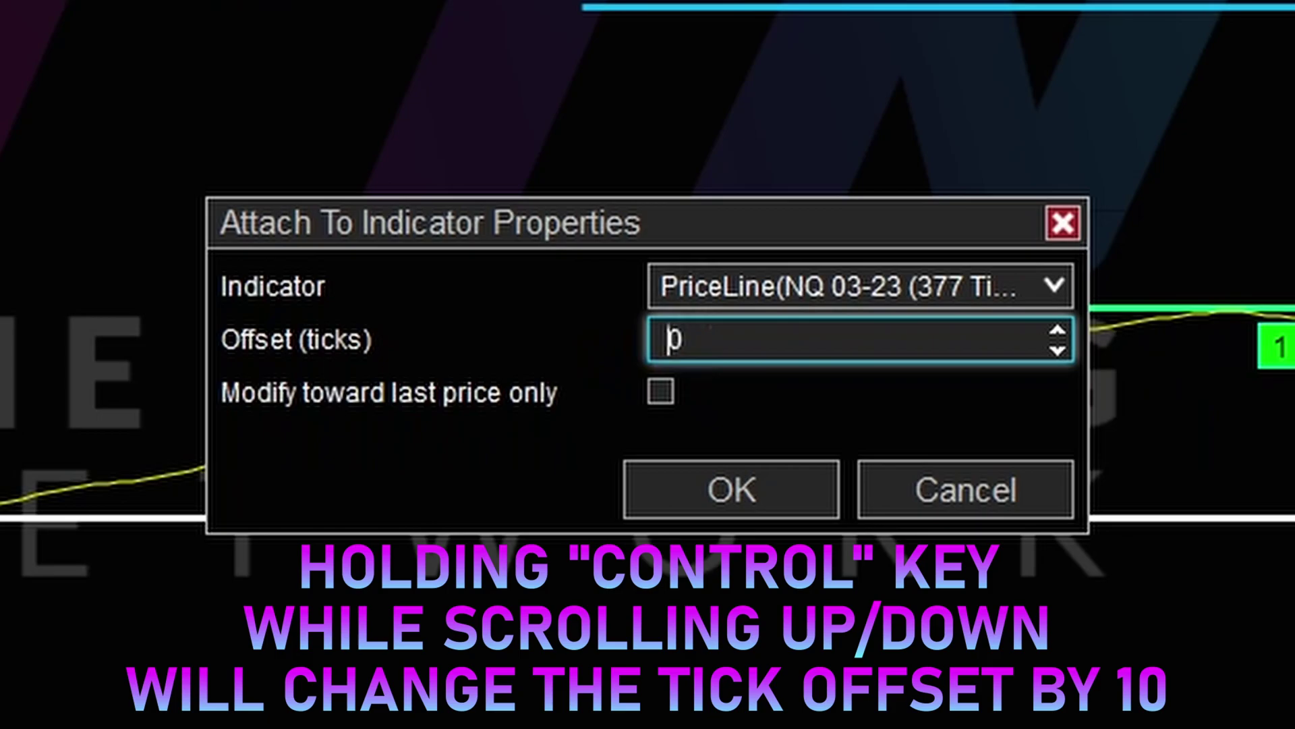
pyautogui.scroll(1, 860, 340)
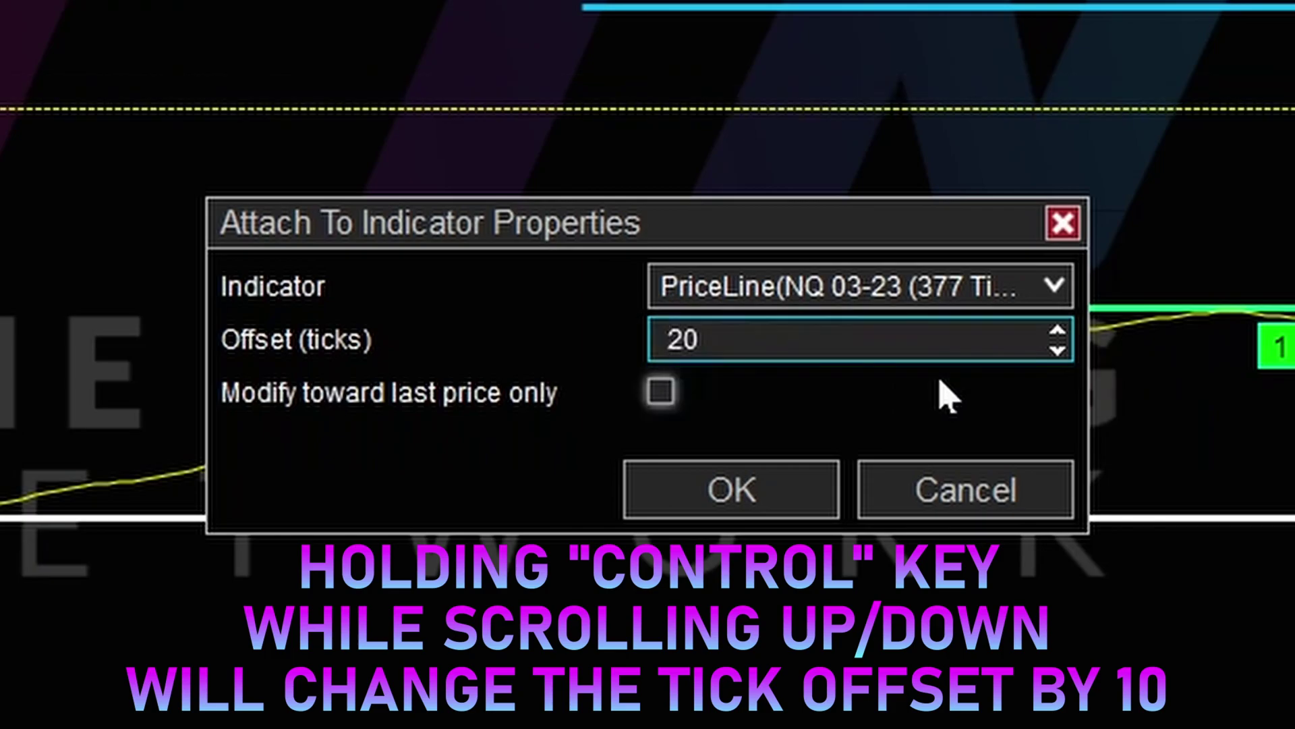
pyautogui.scroll(1, 947, 397)
pyautogui.scroll(1, 944, 397)
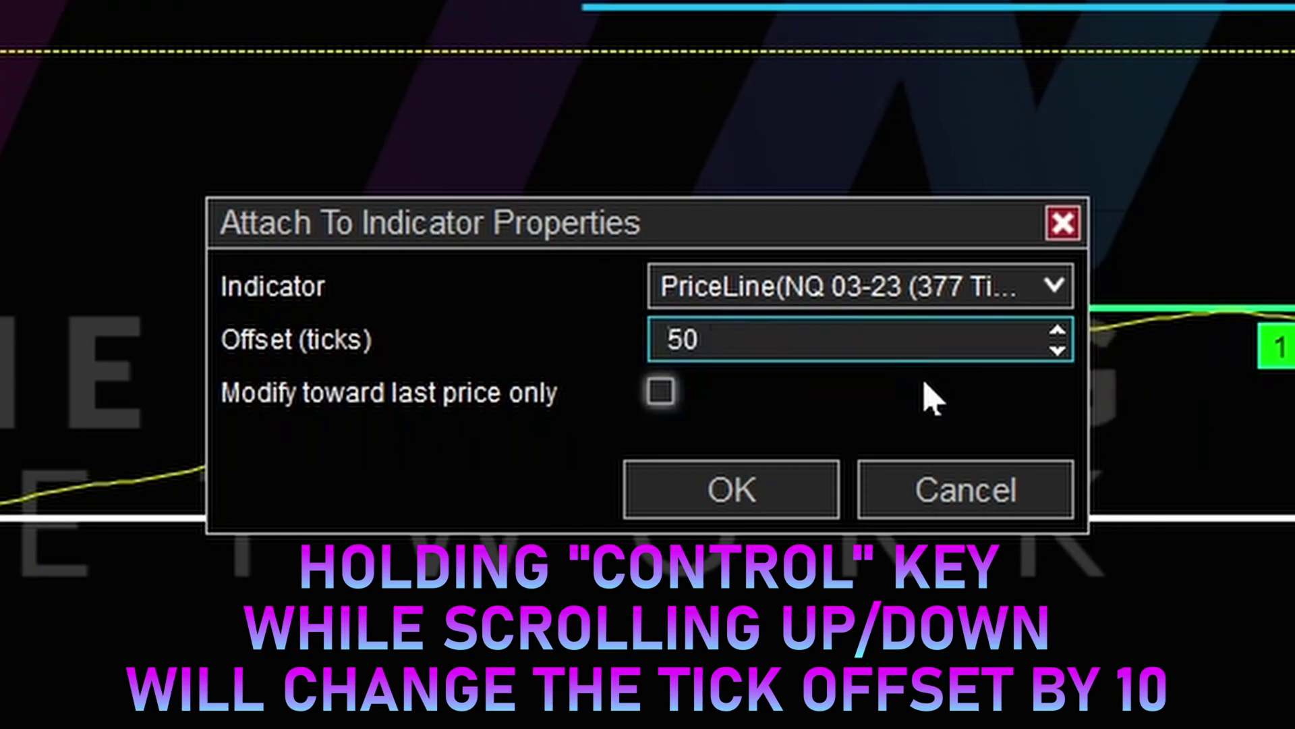
pyautogui.press('Tab')
pyautogui.press('space')
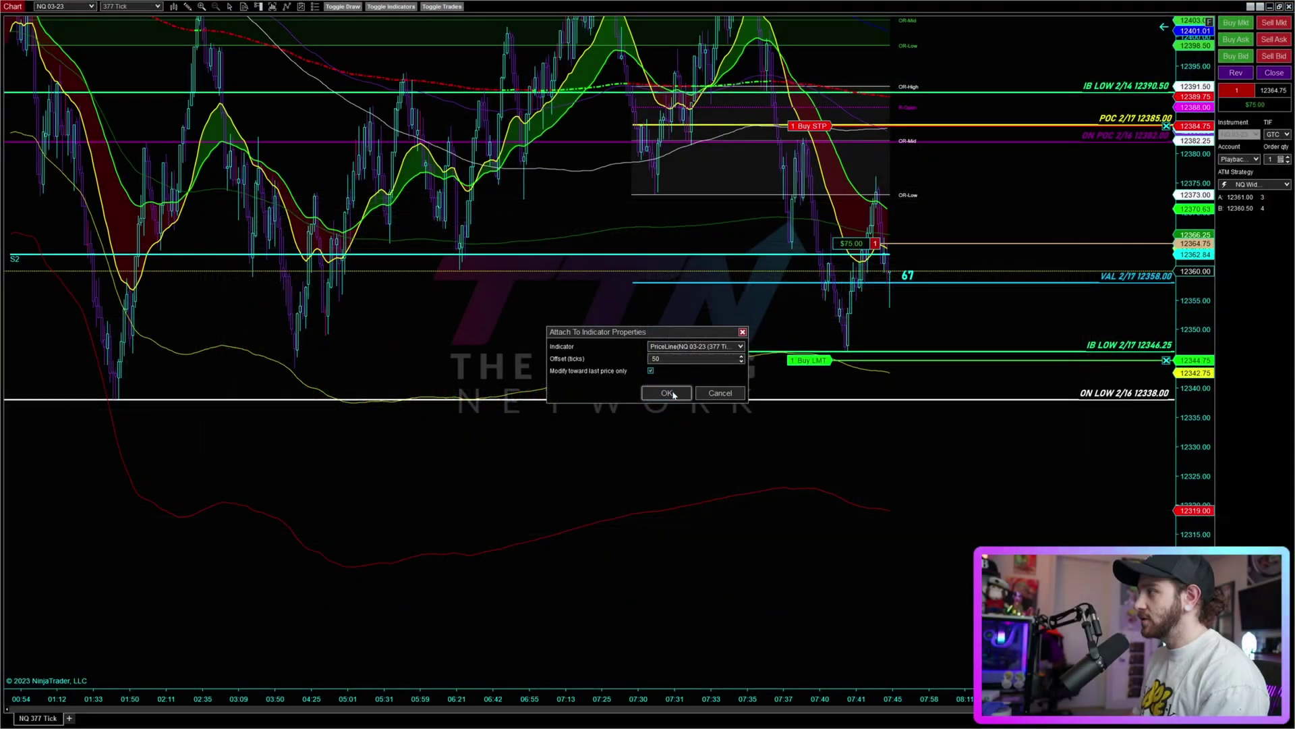
pyautogui.click(666, 393)
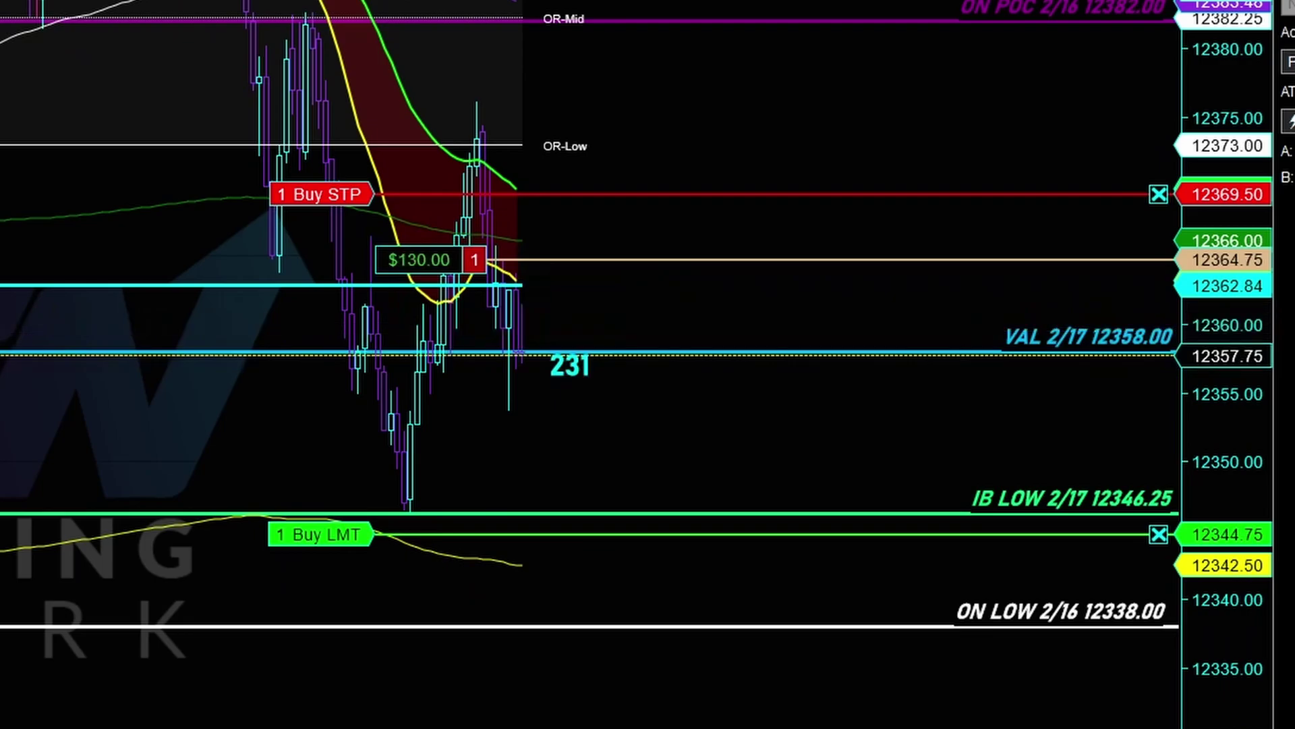
# Lower the buy limit profit target to 12322.75, below the overnight low line.
pyautogui.moveTo(320, 534); pyautogui.dragTo(327, 715)
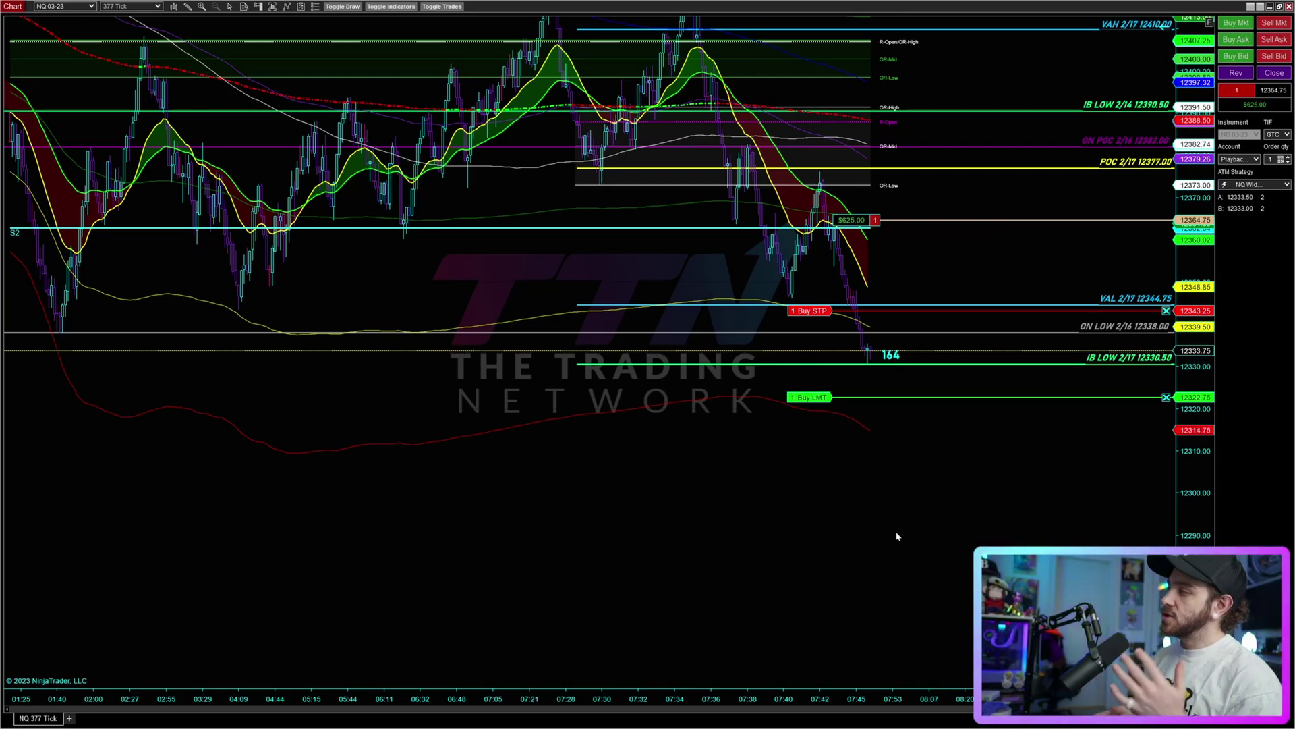
# Reattach the buy stop to the PriceLine indicator with a tighter offset of 30 ticks.
pyautogui.rightClick(819, 312)
pyautogui.click(810, 348)
pyautogui.click(652, 358)
pyautogui.write('1')
pyautogui.press('BackSpace')
pyautogui.write('30')
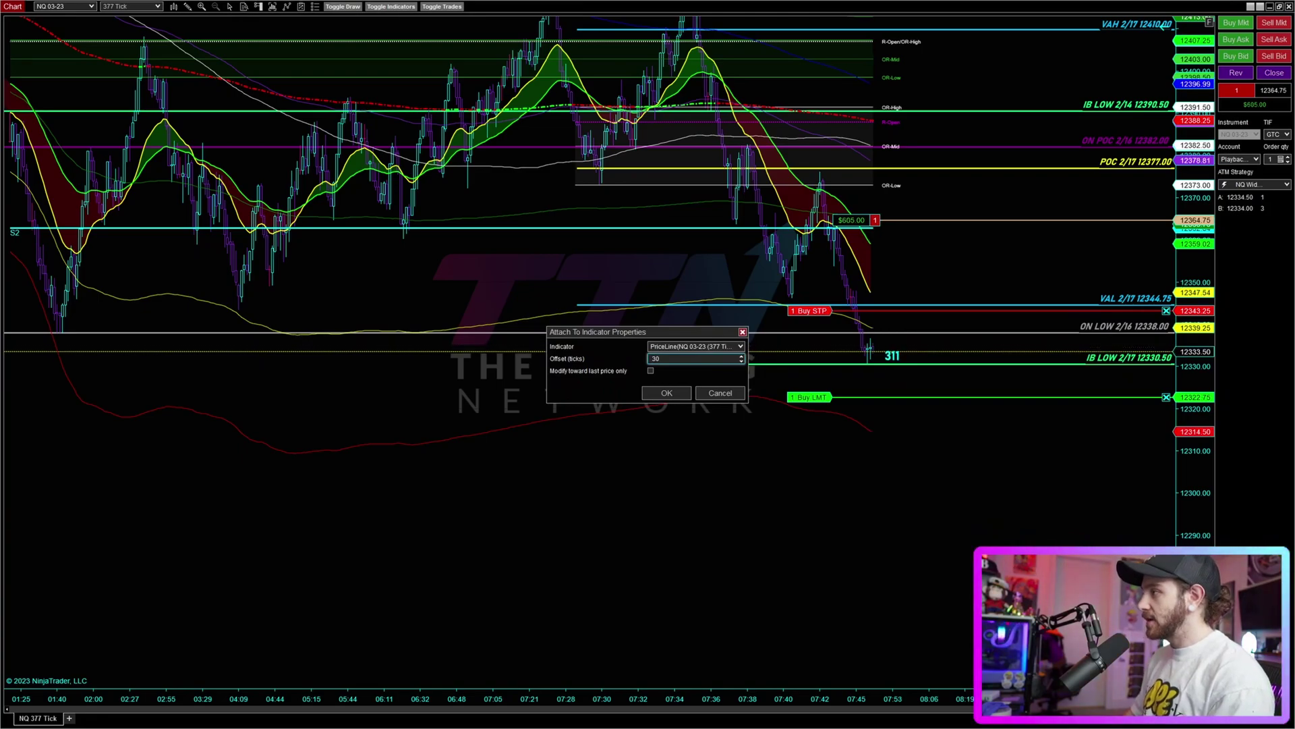
pyautogui.click(667, 392)
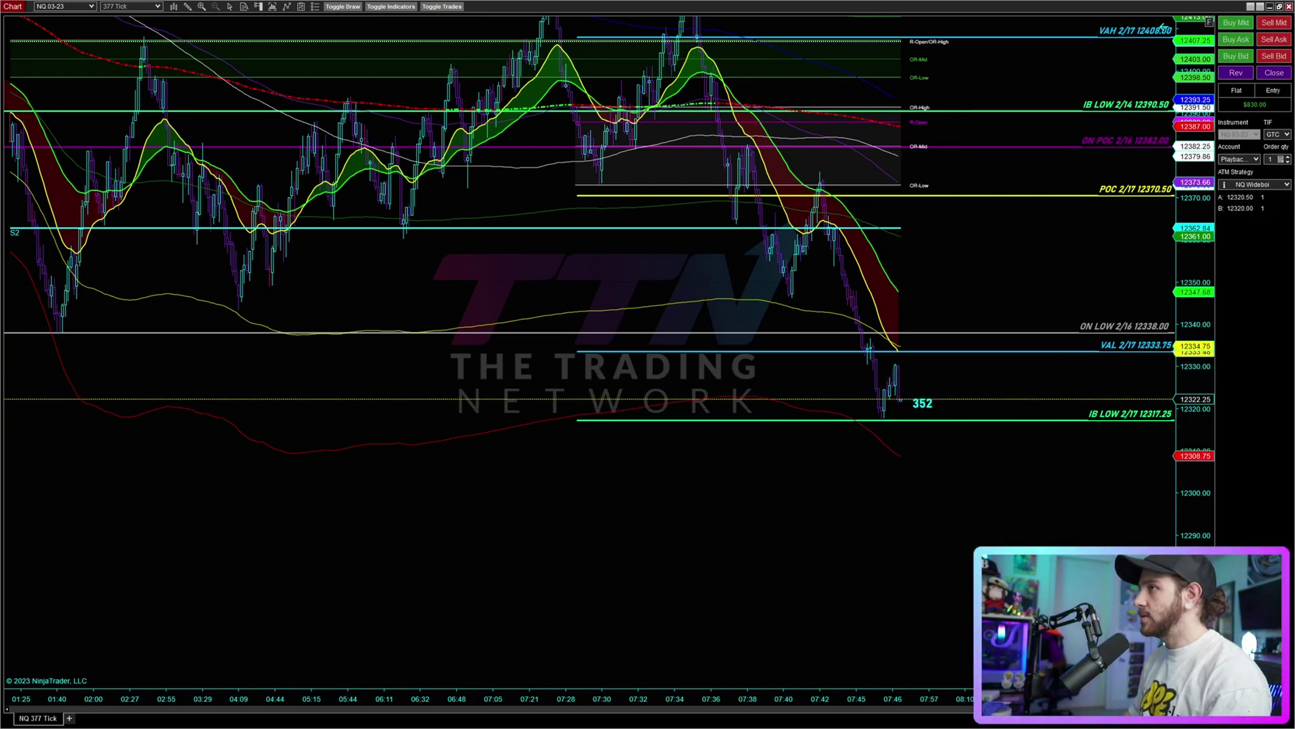
# Sell one NQ contract at market and open the settings for attaching its buy stop to the PriceLine indicator.
pyautogui.click(1274, 23)
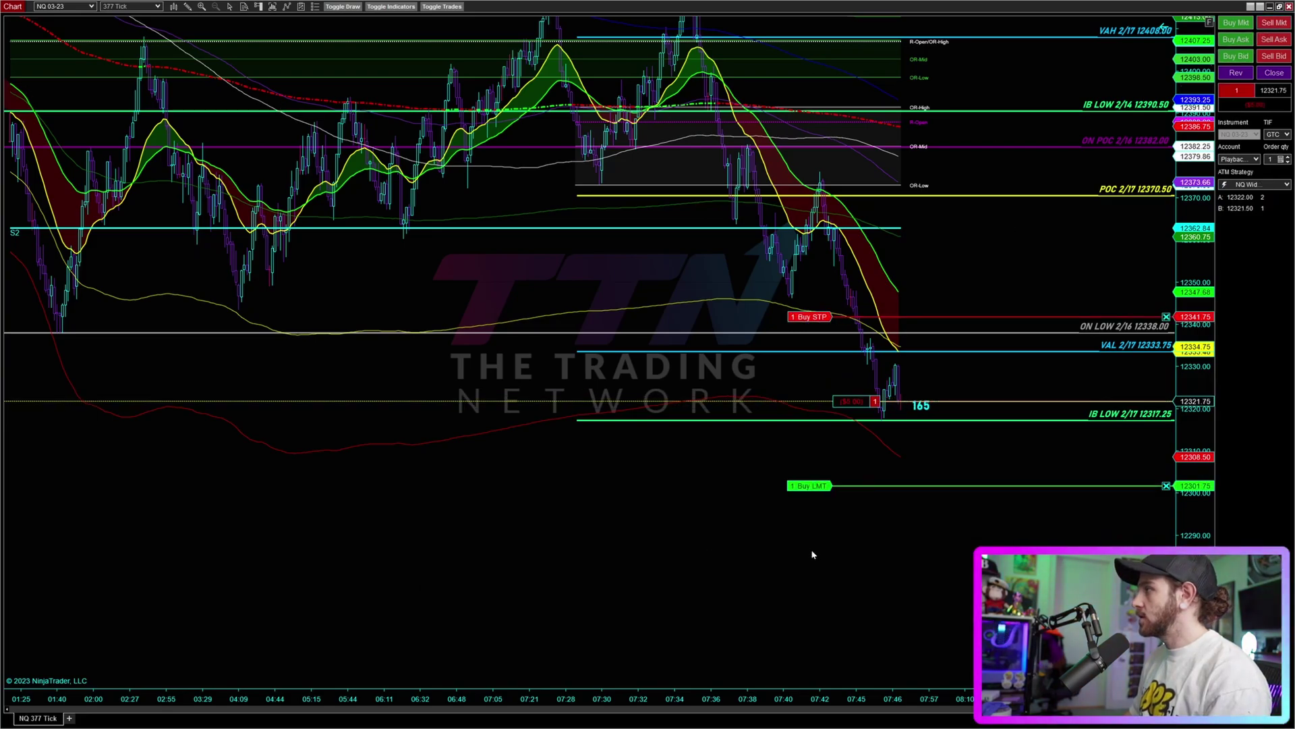
pyautogui.scroll(-2, 836, 513)
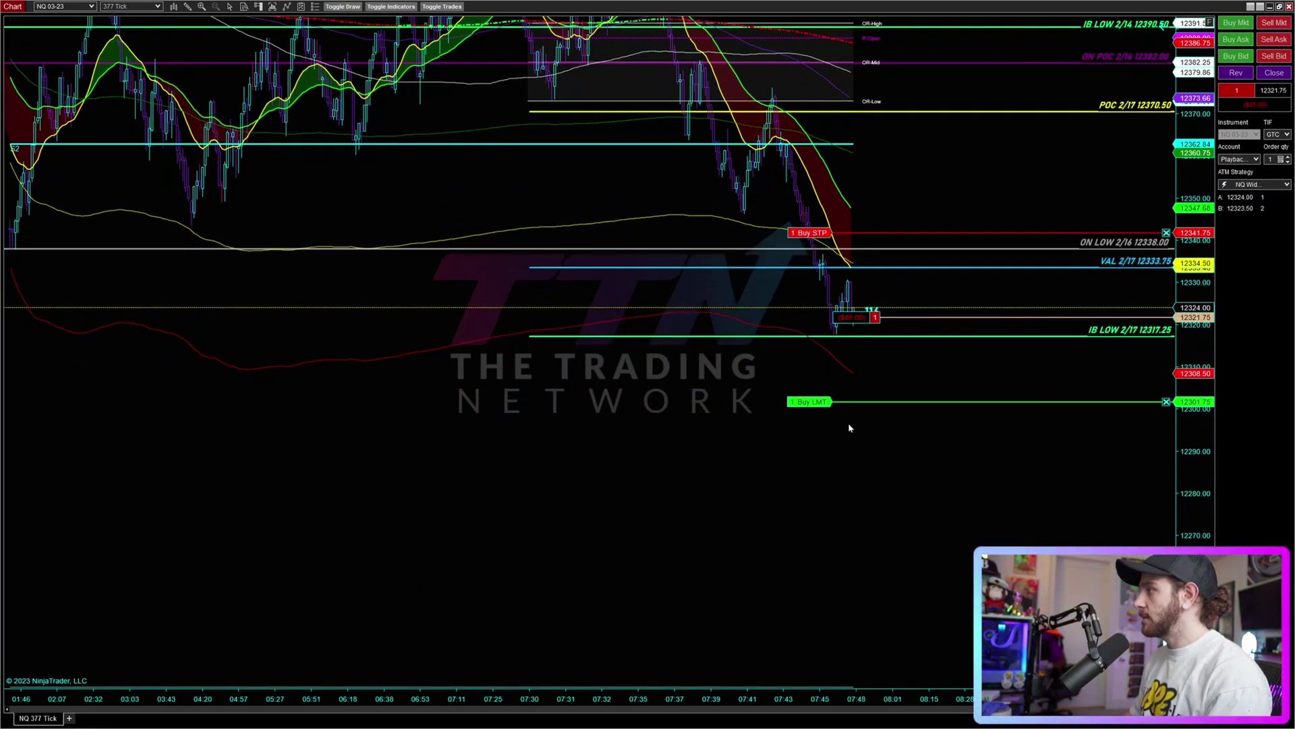
pyautogui.moveTo(810, 234); pyautogui.dragTo(1018, 295)
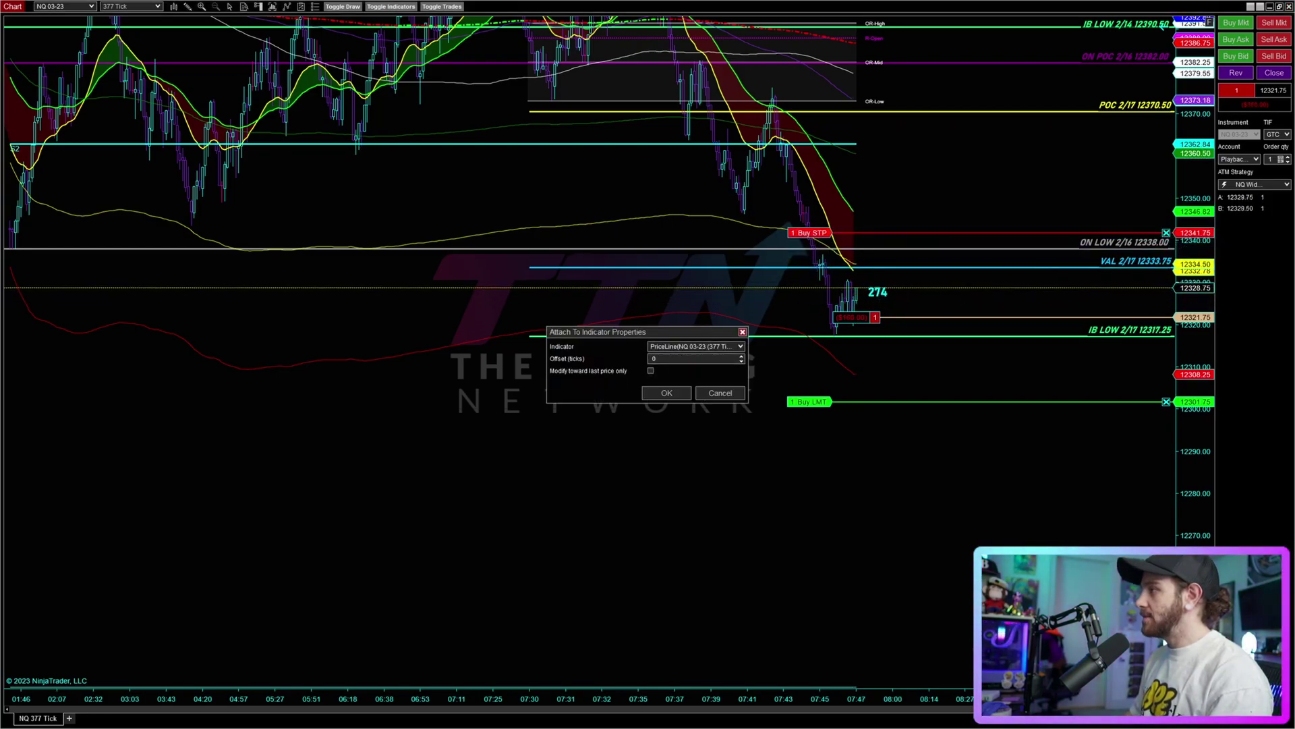
# Attach the buy stop with a 60-tick offset that modifies toward last price only, and lower the buy limit target to about 12280.
pyautogui.click(701, 359)
pyautogui.press('BackSpace')
pyautogui.write('50')
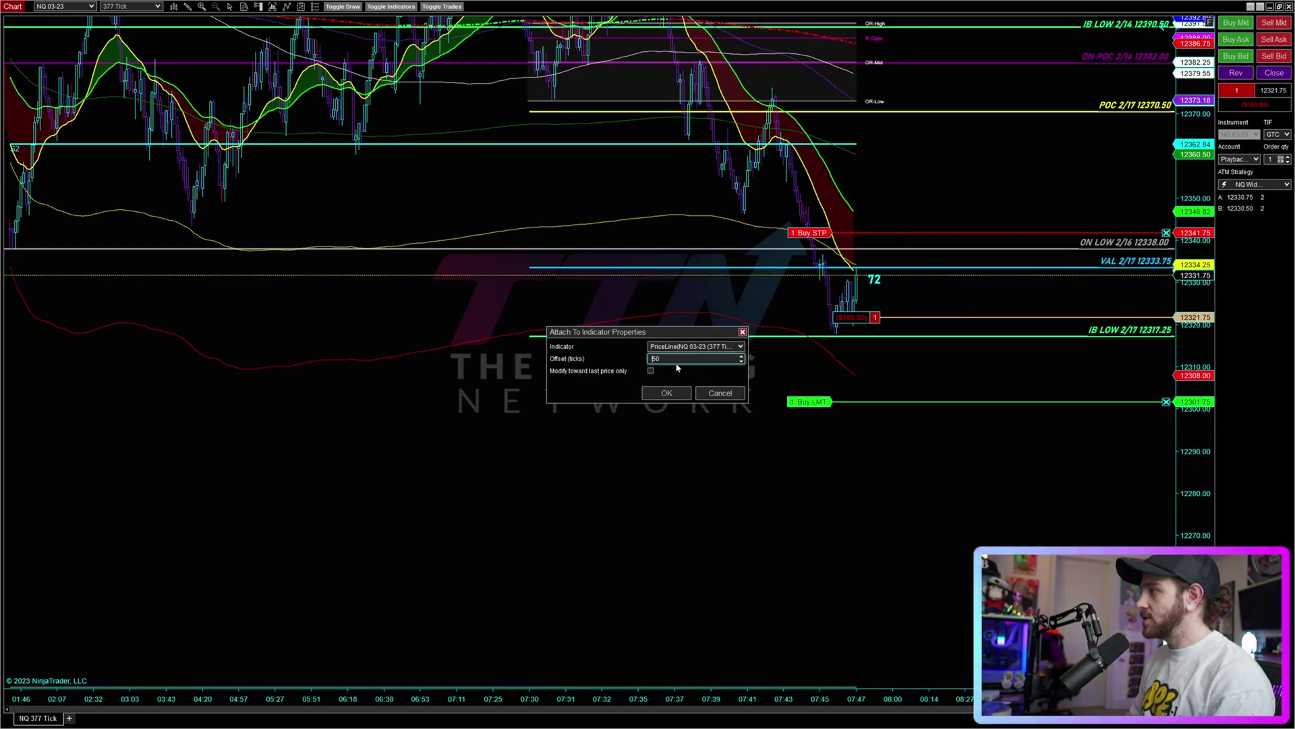
pyautogui.press('BackSpace')
pyautogui.press('BackSpace')
pyautogui.write('60')
pyautogui.click(651, 371)
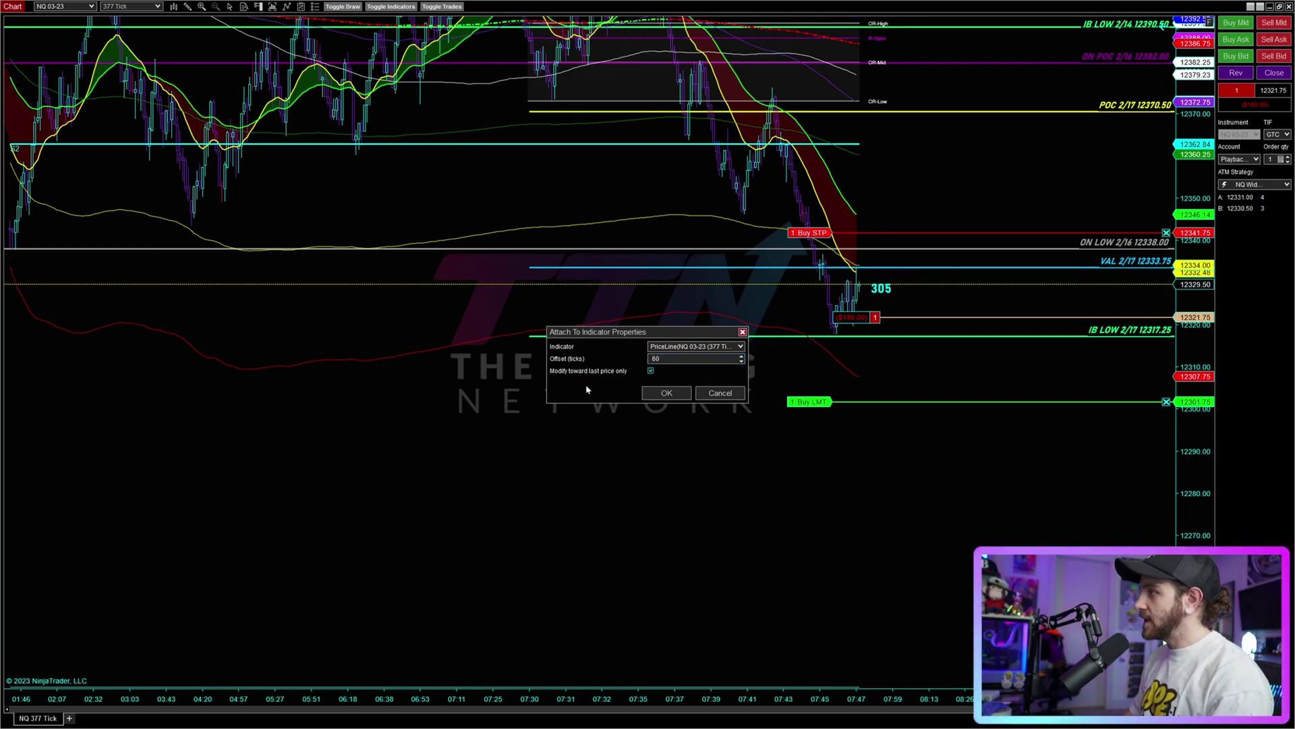
pyautogui.click(664, 393)
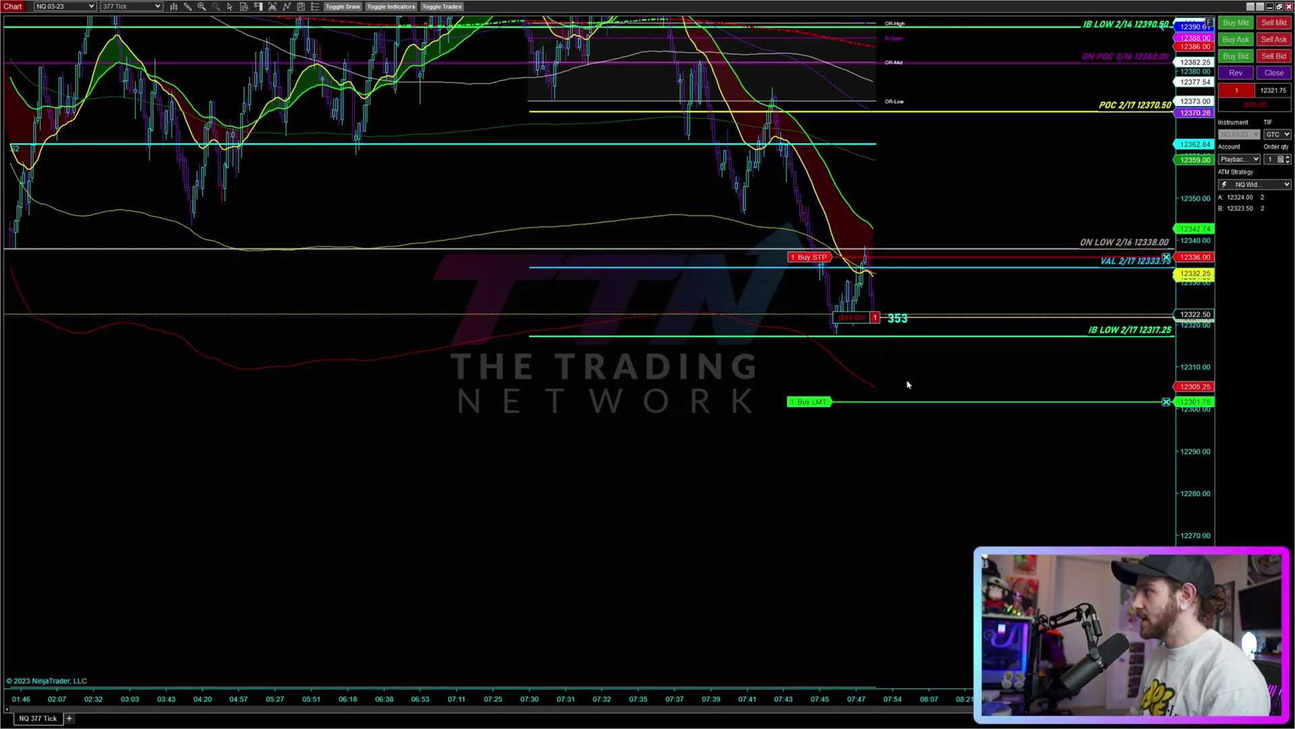
pyautogui.moveTo(824, 402); pyautogui.dragTo(812, 496)
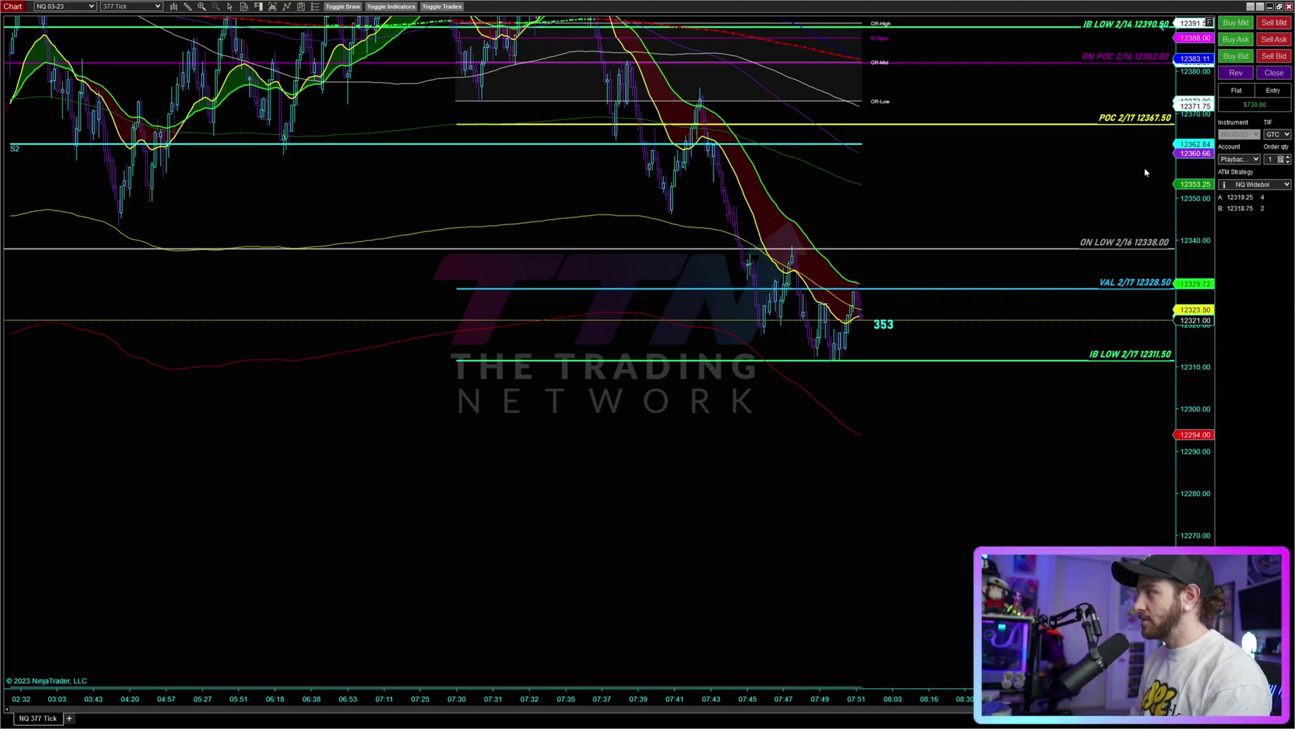
# Sell another NQ contract at market and attach its buy stop to the PriceLine indicator with a 70-tick offset.
pyautogui.click(1274, 22)
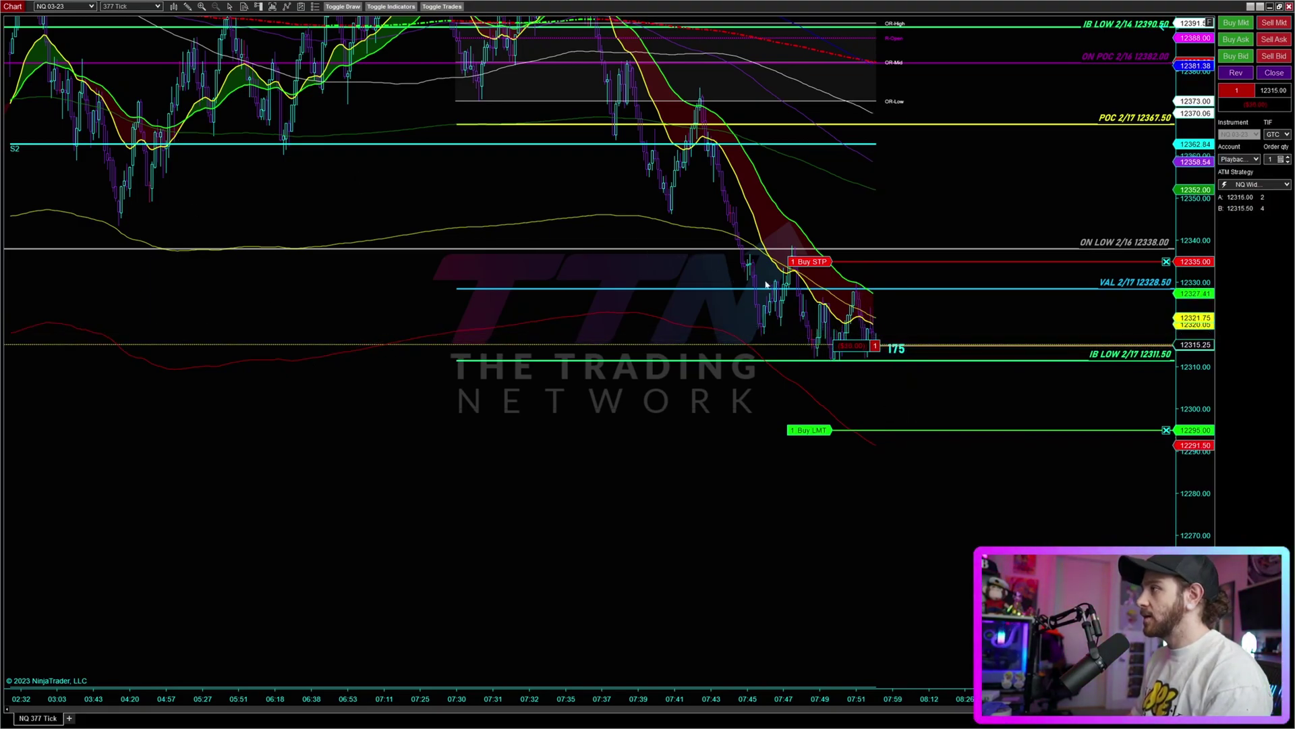
pyautogui.rightClick(810, 261)
pyautogui.click(830, 341)
pyautogui.write('10')
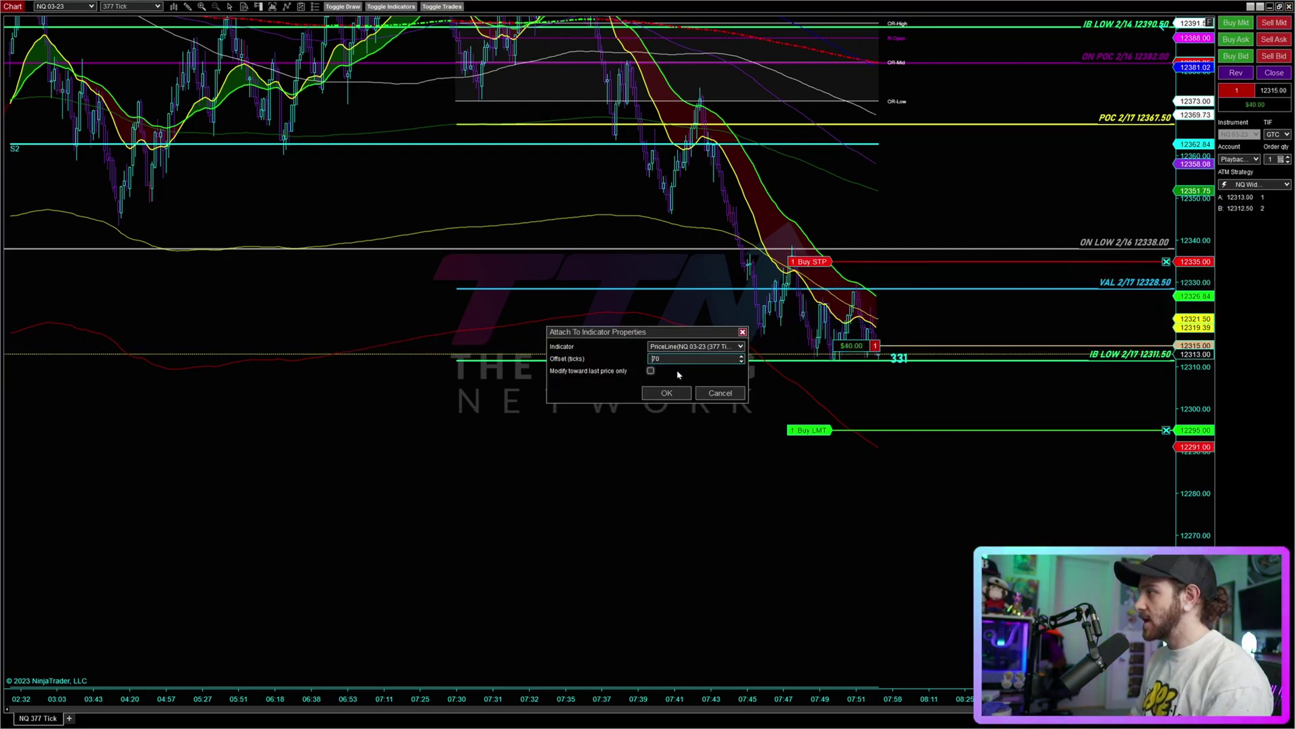
pyautogui.press('Return')
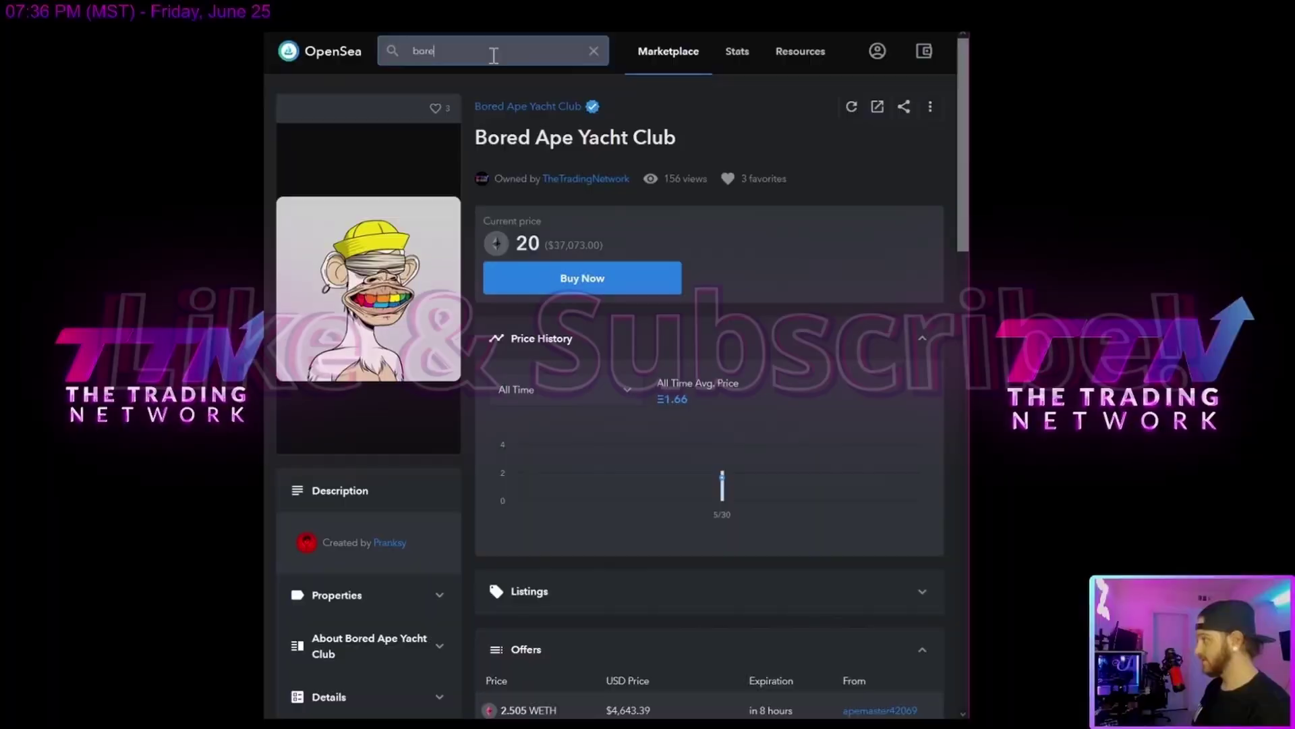
pyautogui.write('a')
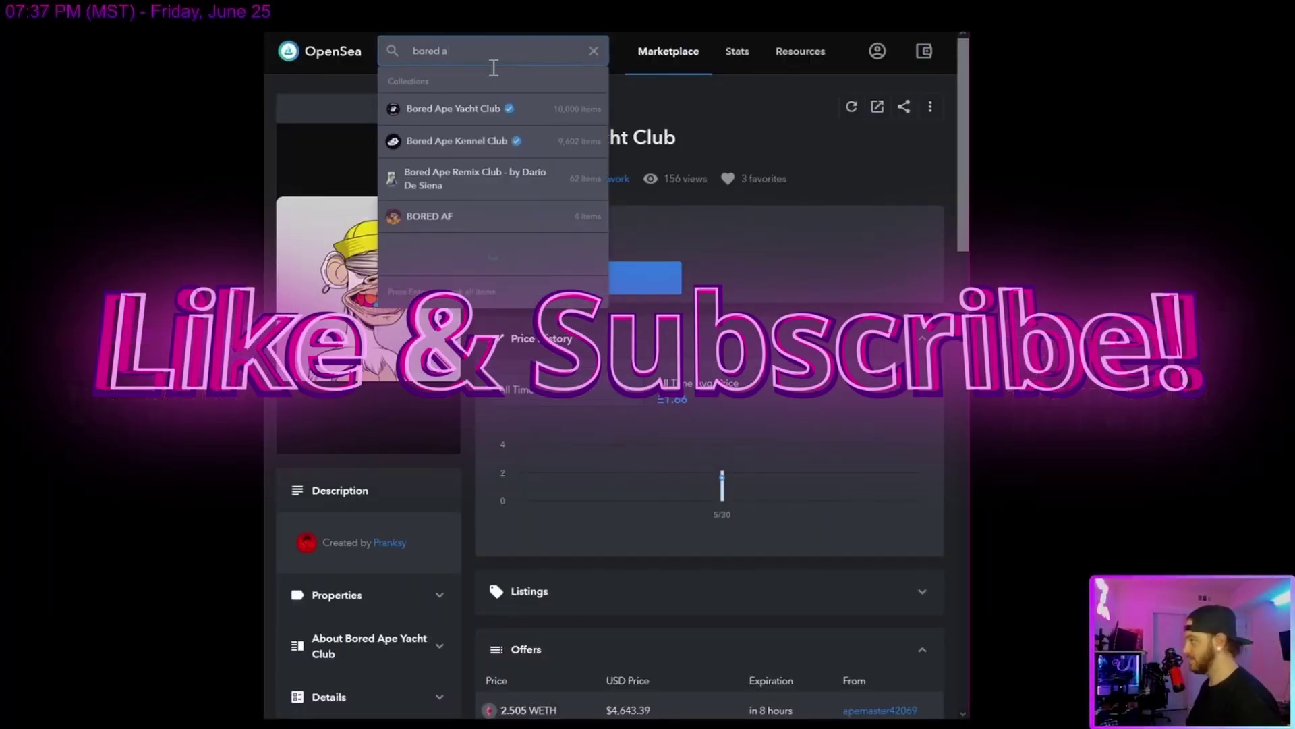